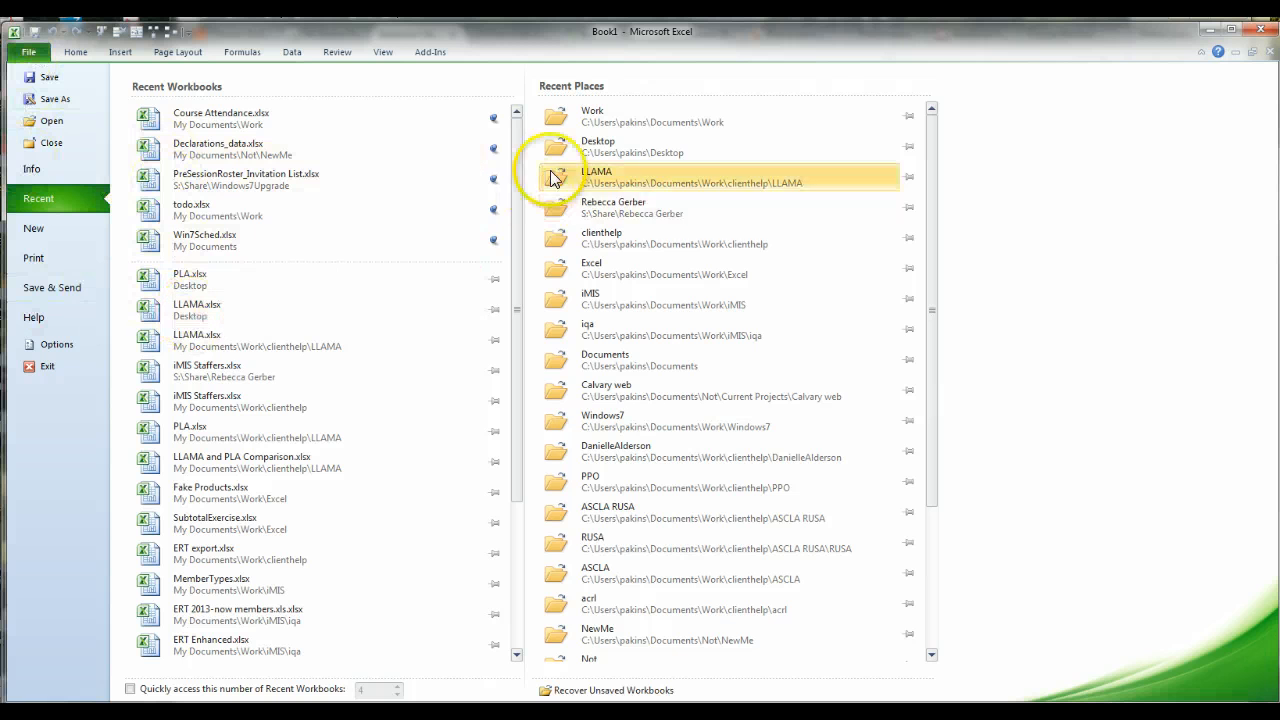
# Open the workbooks LLAMA.xlsx and PLA.xlsx from the Desktop.
pyautogui.click(205, 308)
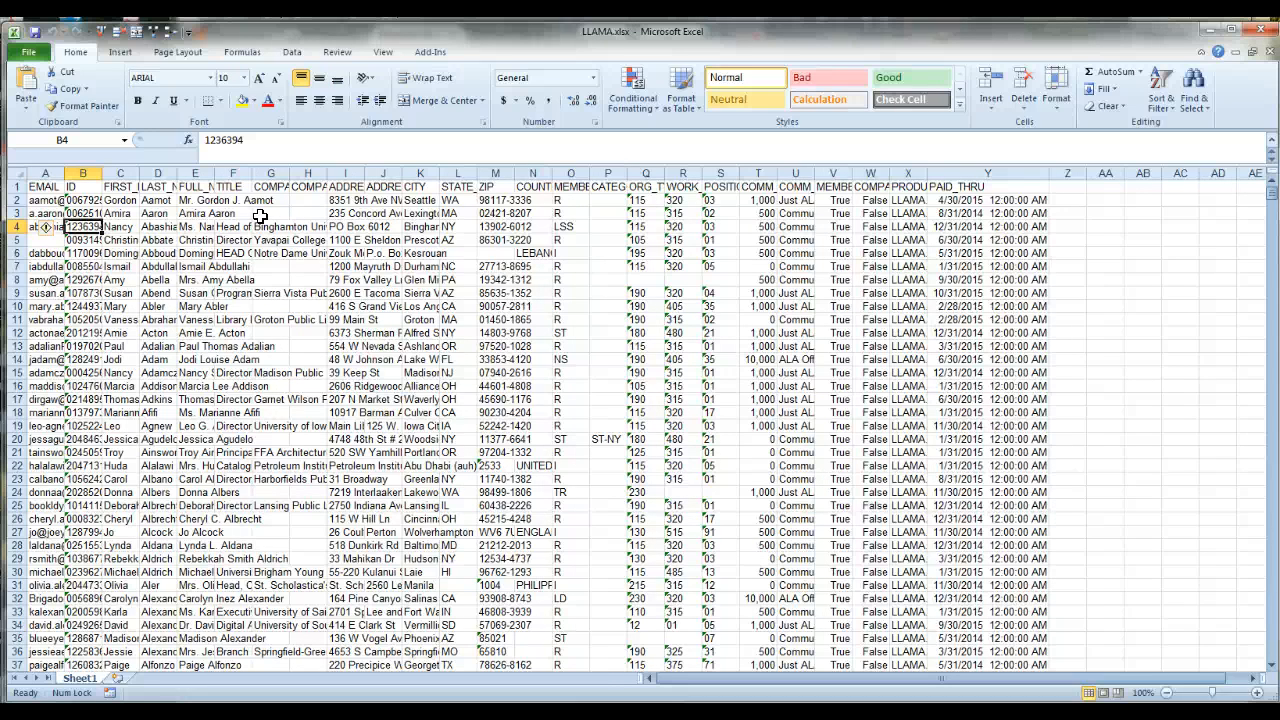
pyautogui.click(35, 55)
pyautogui.click(50, 118)
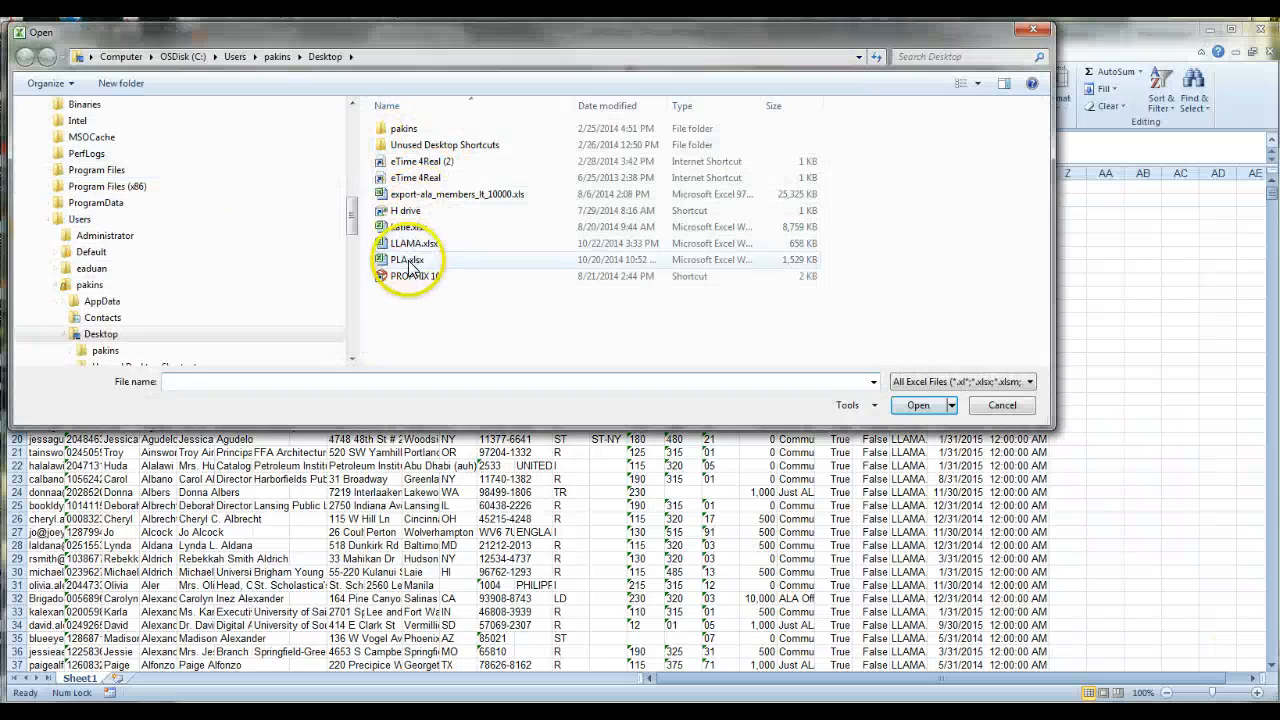
pyautogui.click(408, 260)
pyautogui.click(917, 405)
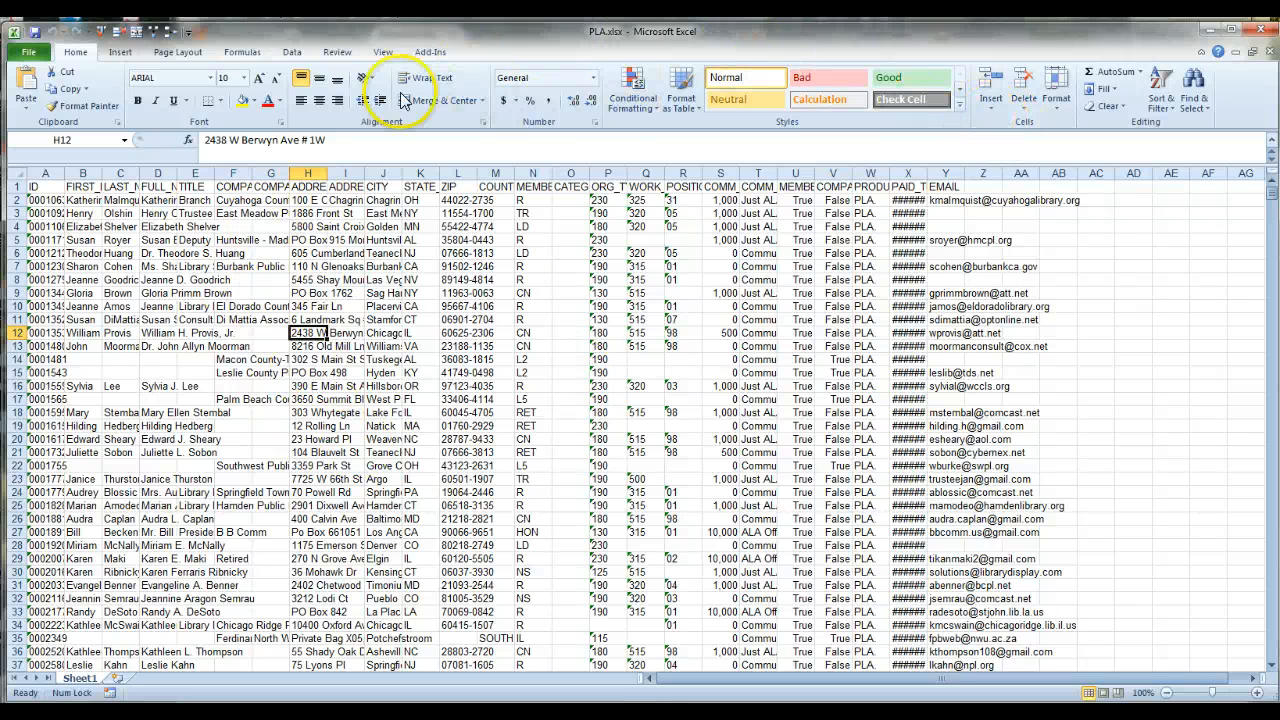
# Arrange the two open workbooks side by side as vertical windows.
pyautogui.click(383, 52)
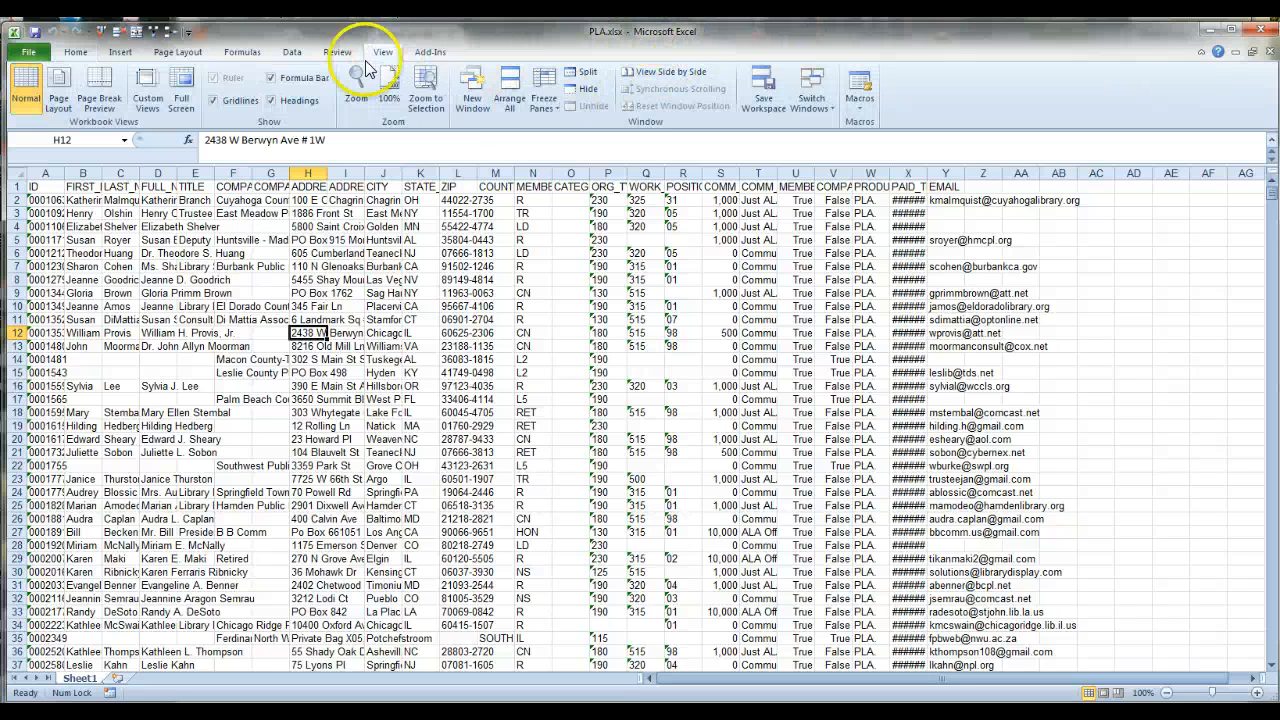
pyautogui.click(510, 95)
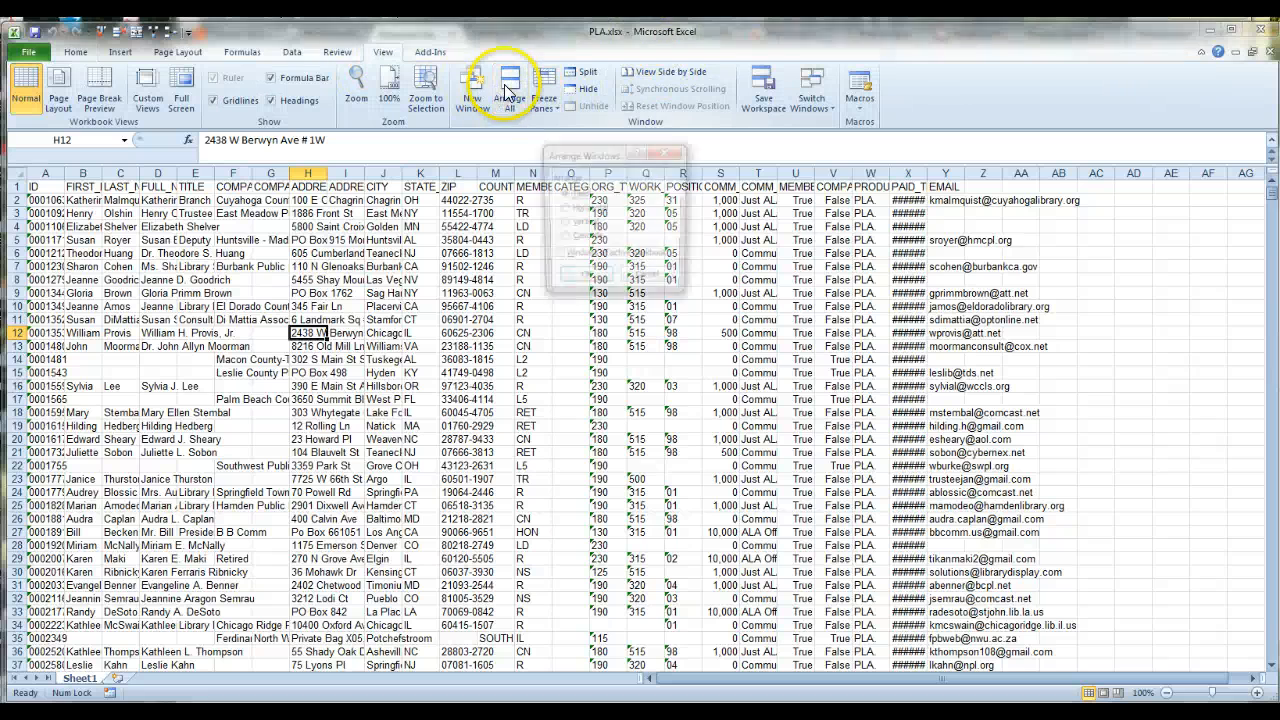
pyautogui.click(584, 280)
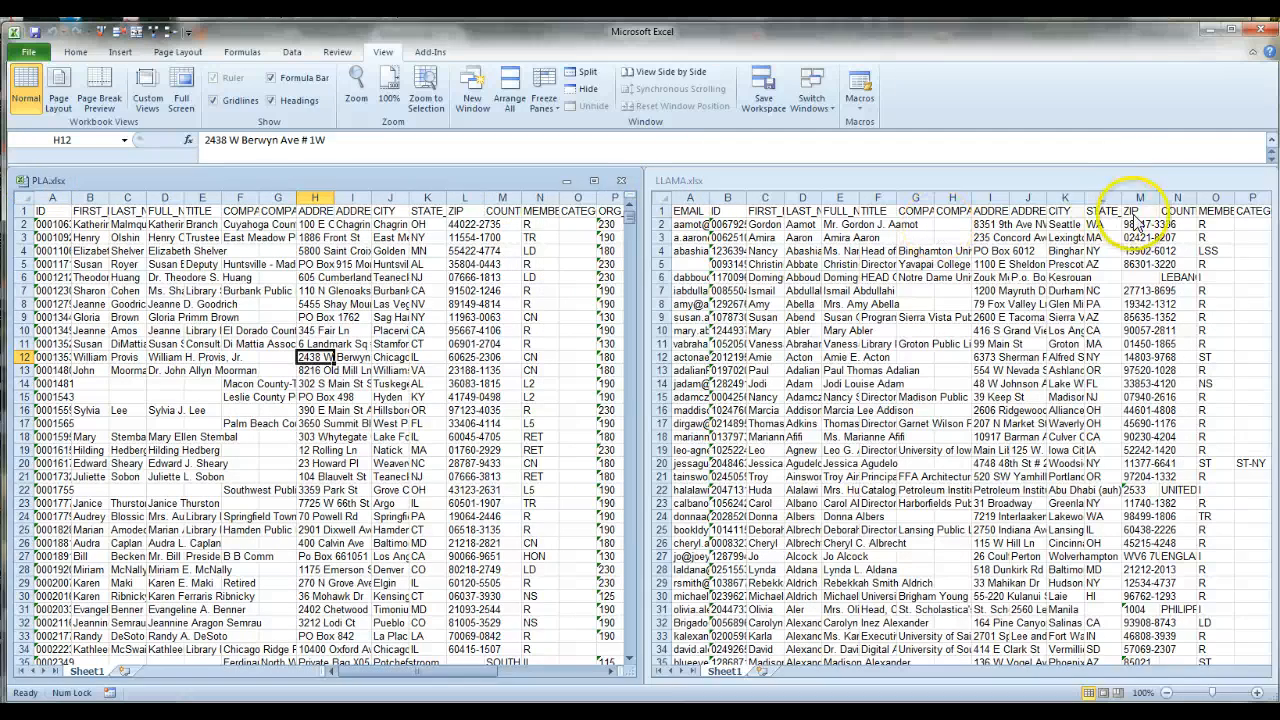
# Swap the two workbook windows so LLAMA.xlsx is on the left and PLA.xlsx on the right.
pyautogui.hotkey('ctrl', 'F6')
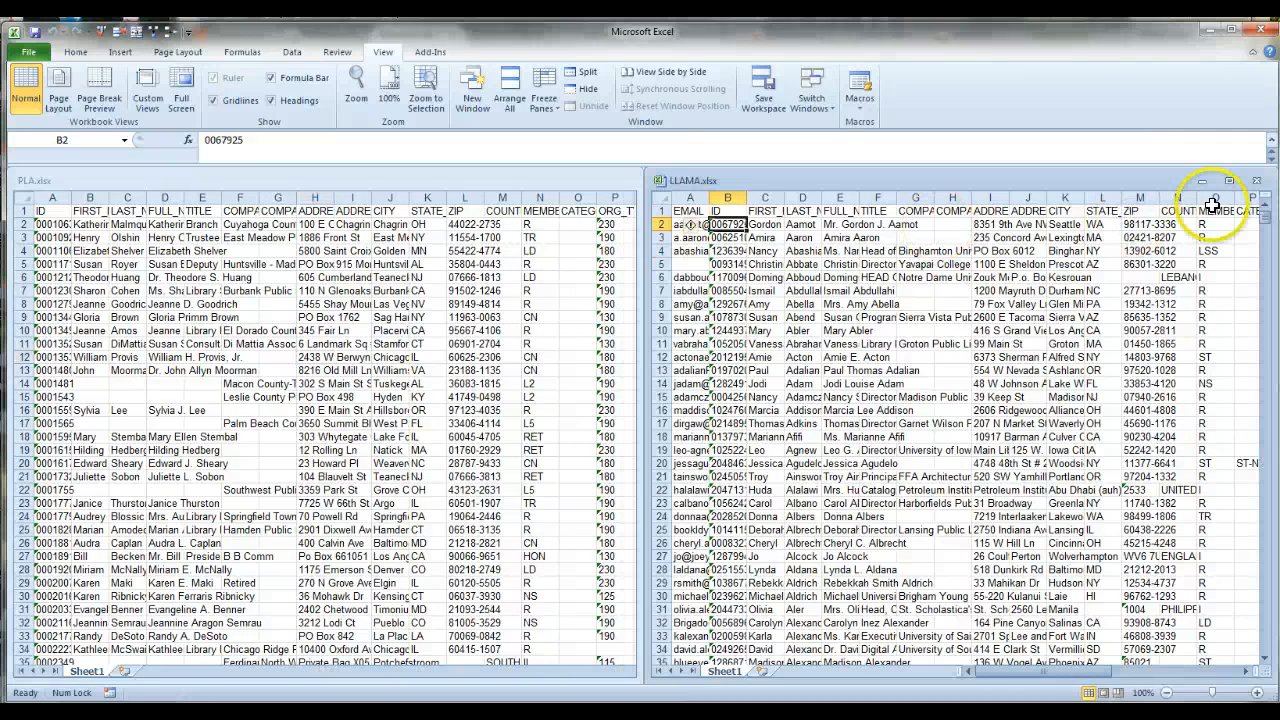
pyautogui.click(1212, 205)
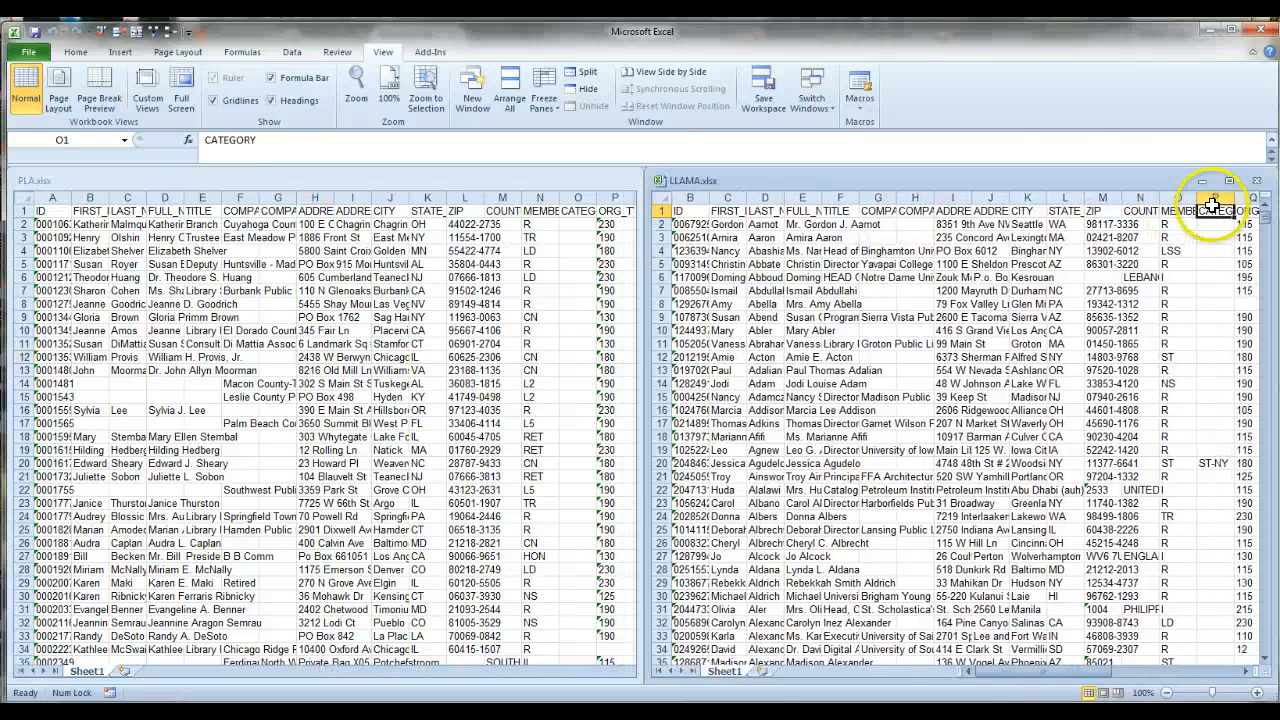
pyautogui.press('Right')
pyautogui.press('Right')
pyautogui.moveTo(832, 190); pyautogui.dragTo(262, 195)
pyautogui.moveTo(707, 181); pyautogui.dragTo(897, 175)
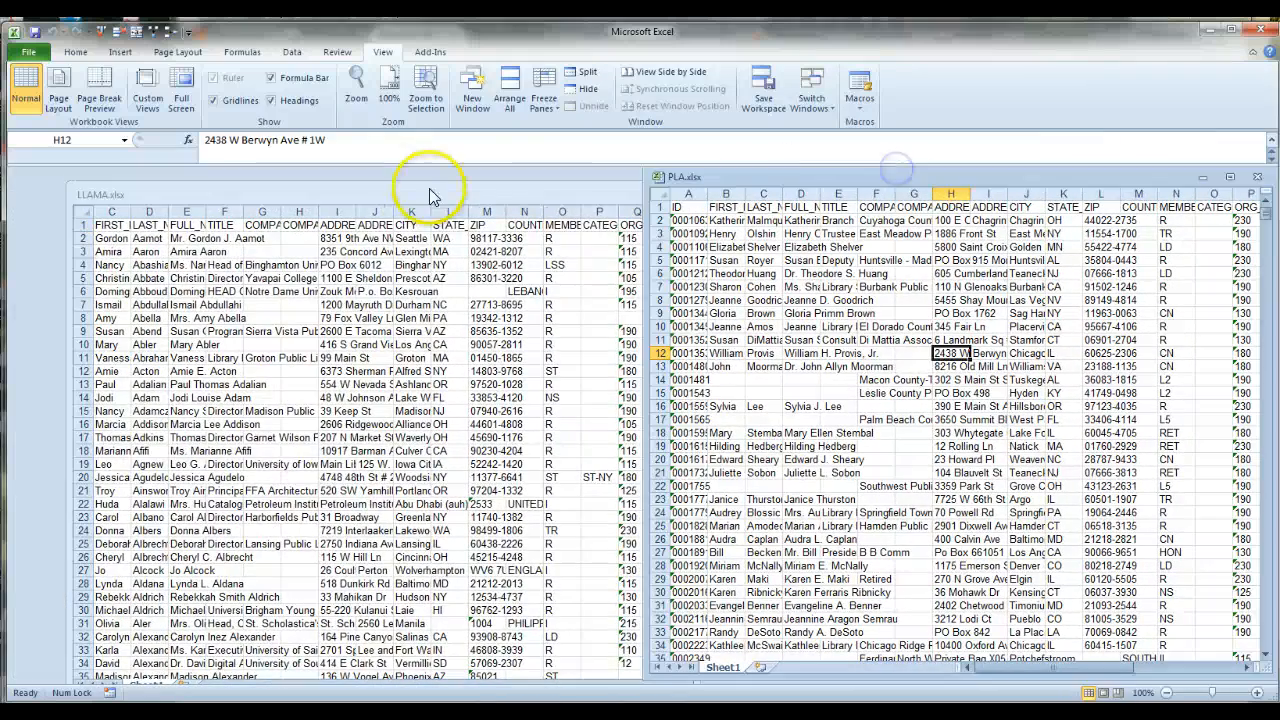
pyautogui.moveTo(451, 196); pyautogui.dragTo(393, 185)
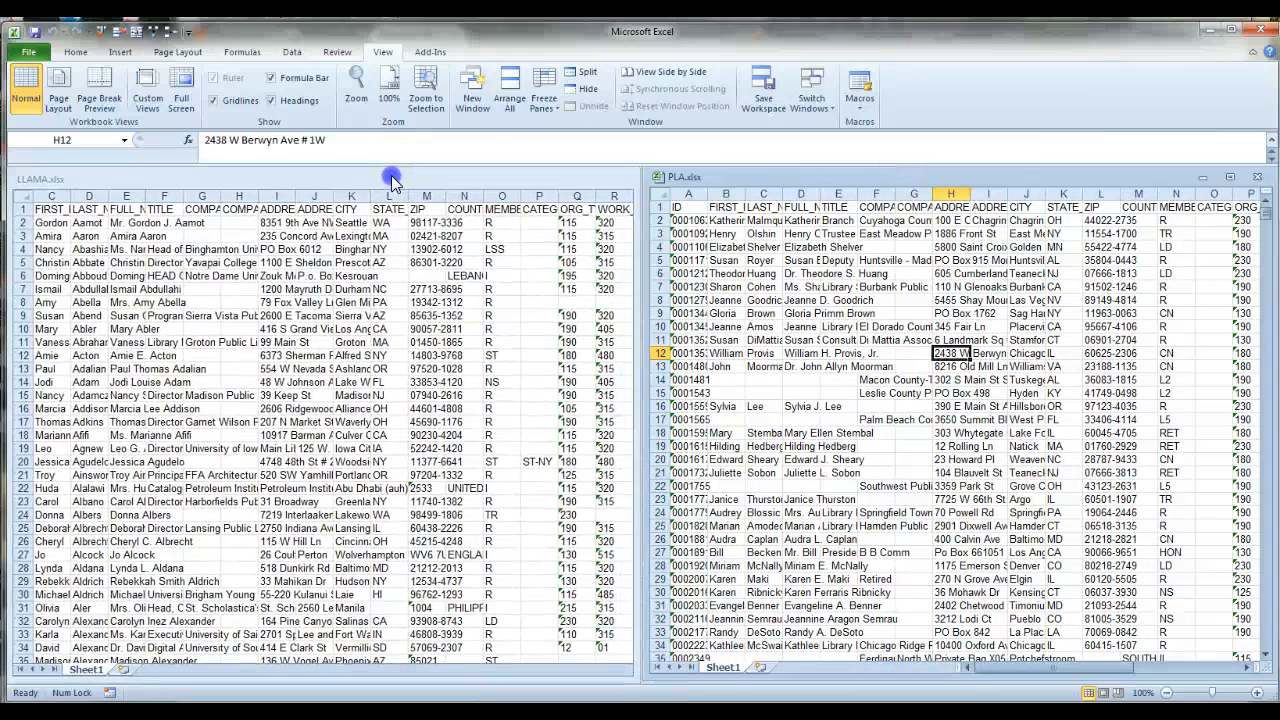
# Widen the empty column Z after PAID_THRU in LLAMA.xlsx and enter the header "are pla members?" in Z1.
pyautogui.click(408, 181)
pyautogui.click(586, 670)
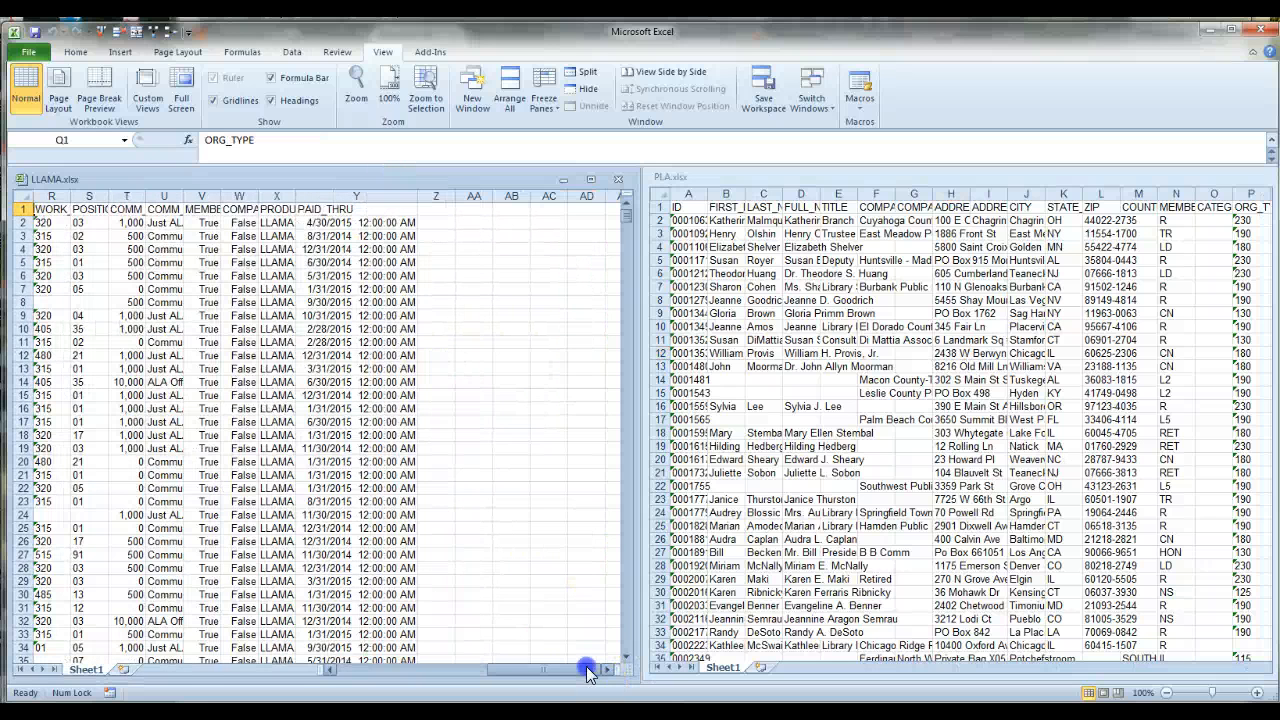
pyautogui.click(442, 209)
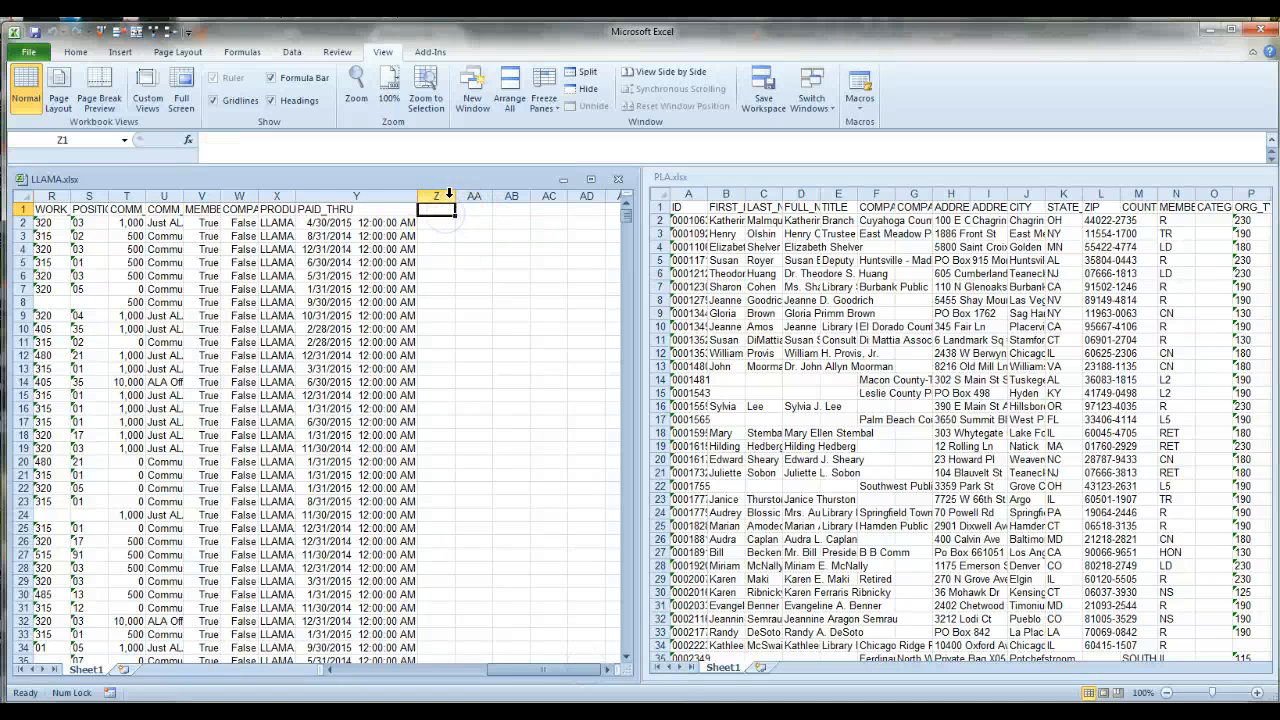
pyautogui.moveTo(453, 197); pyautogui.dragTo(543, 197)
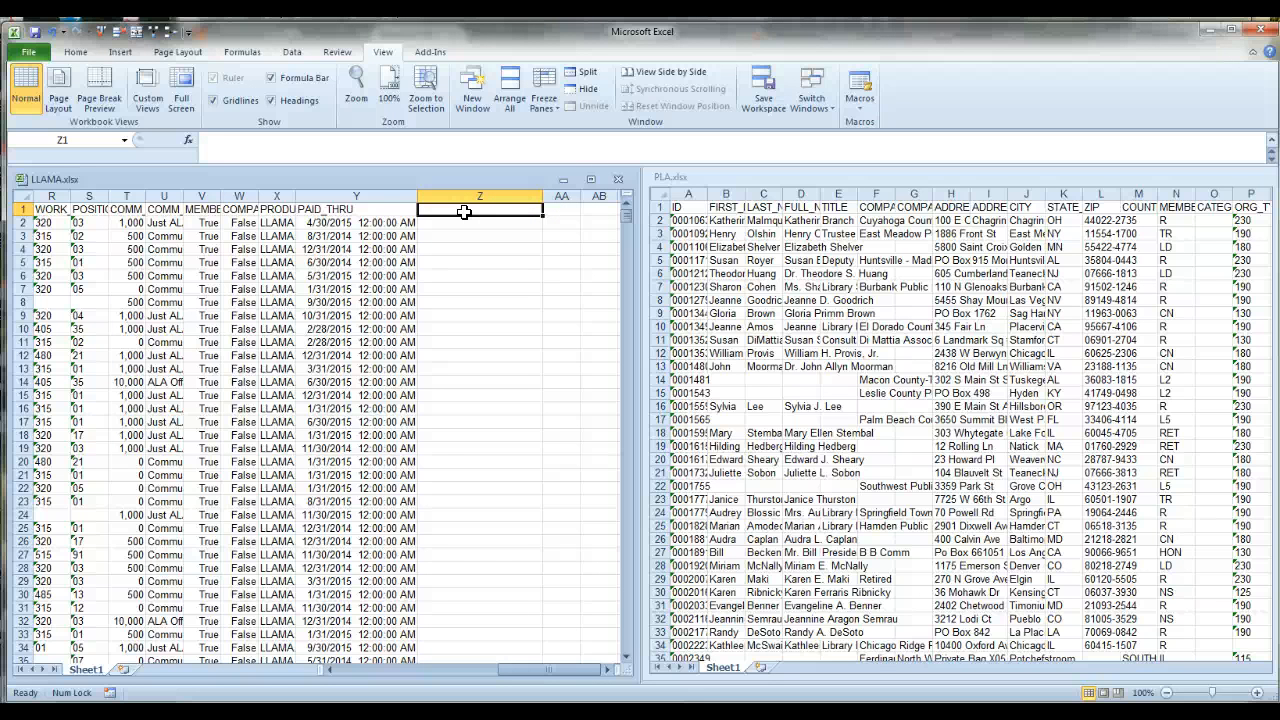
pyautogui.write('a')
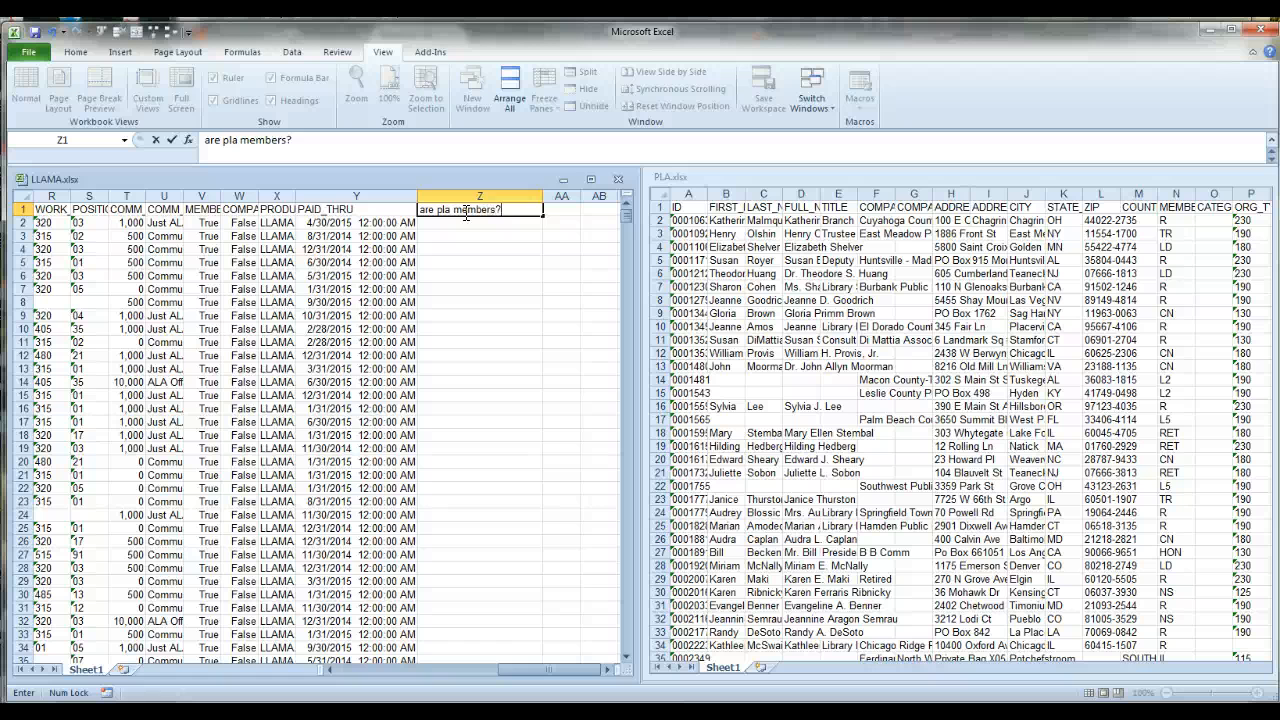
pyautogui.press('Return')
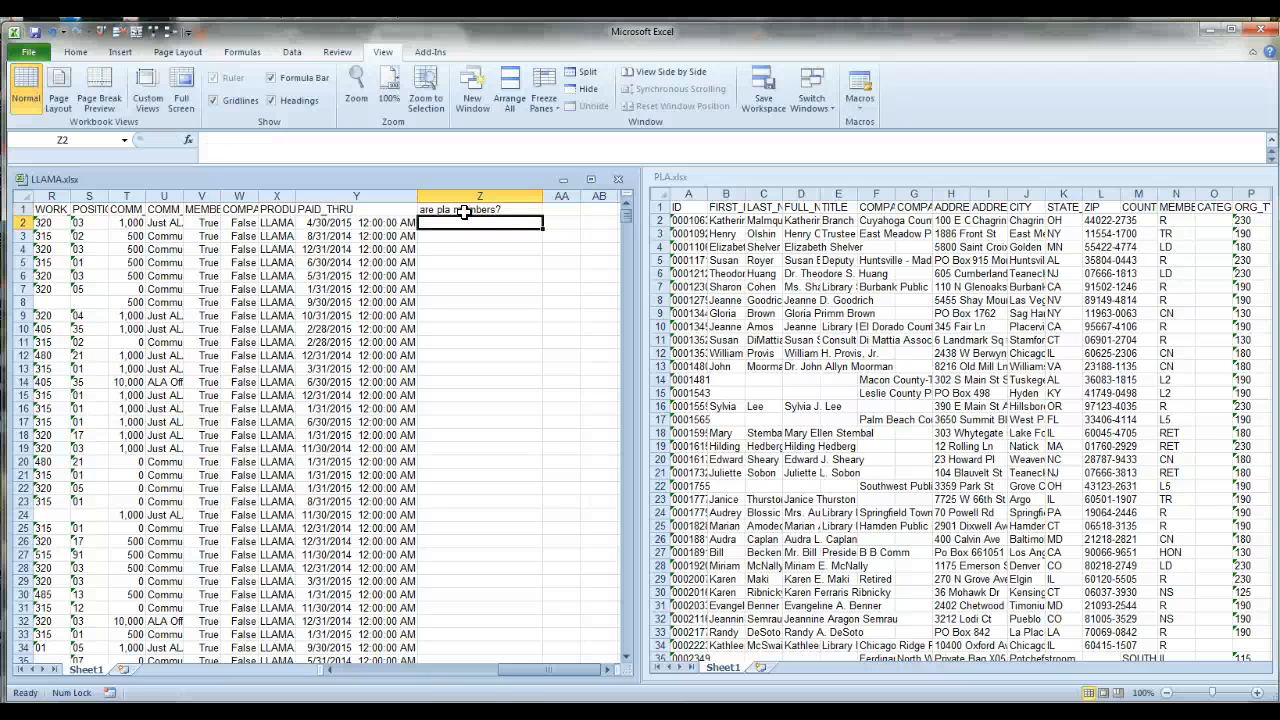
# Start a VLOOKUP formula in cell Z2 of LLAMA.xlsx and bring up its function arguments.
pyautogui.click(460, 225)
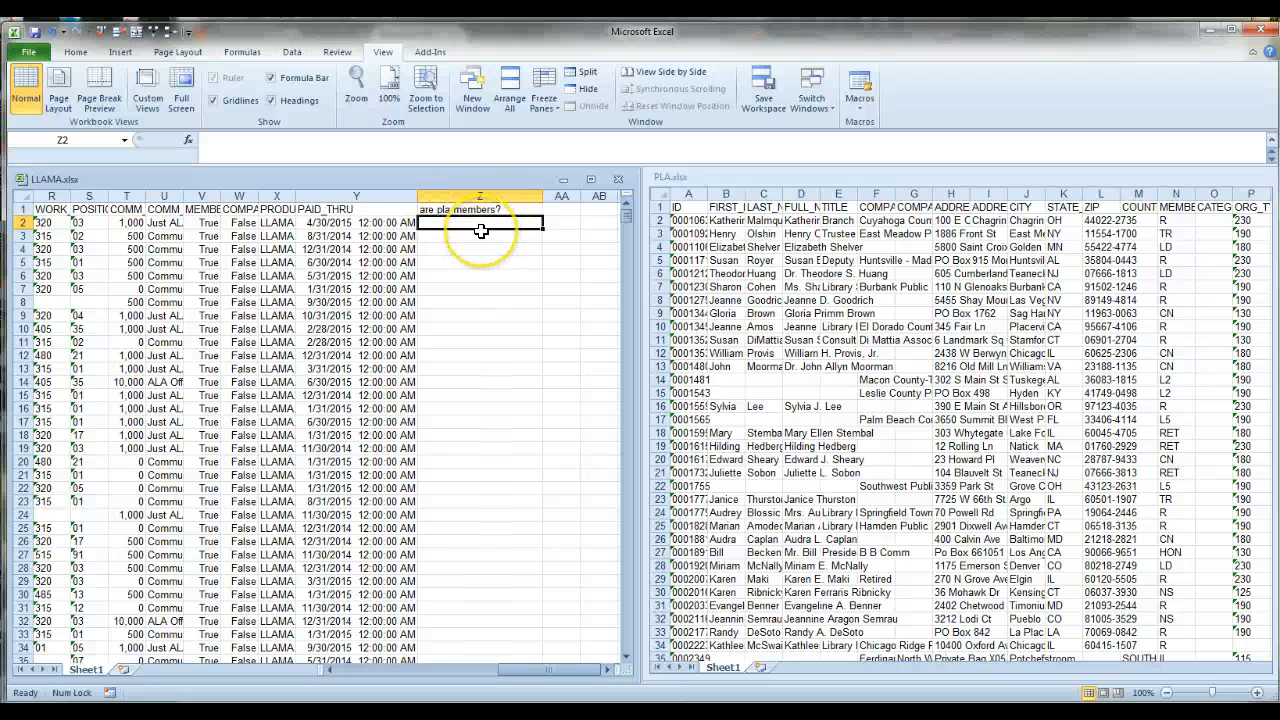
pyautogui.click(287, 142)
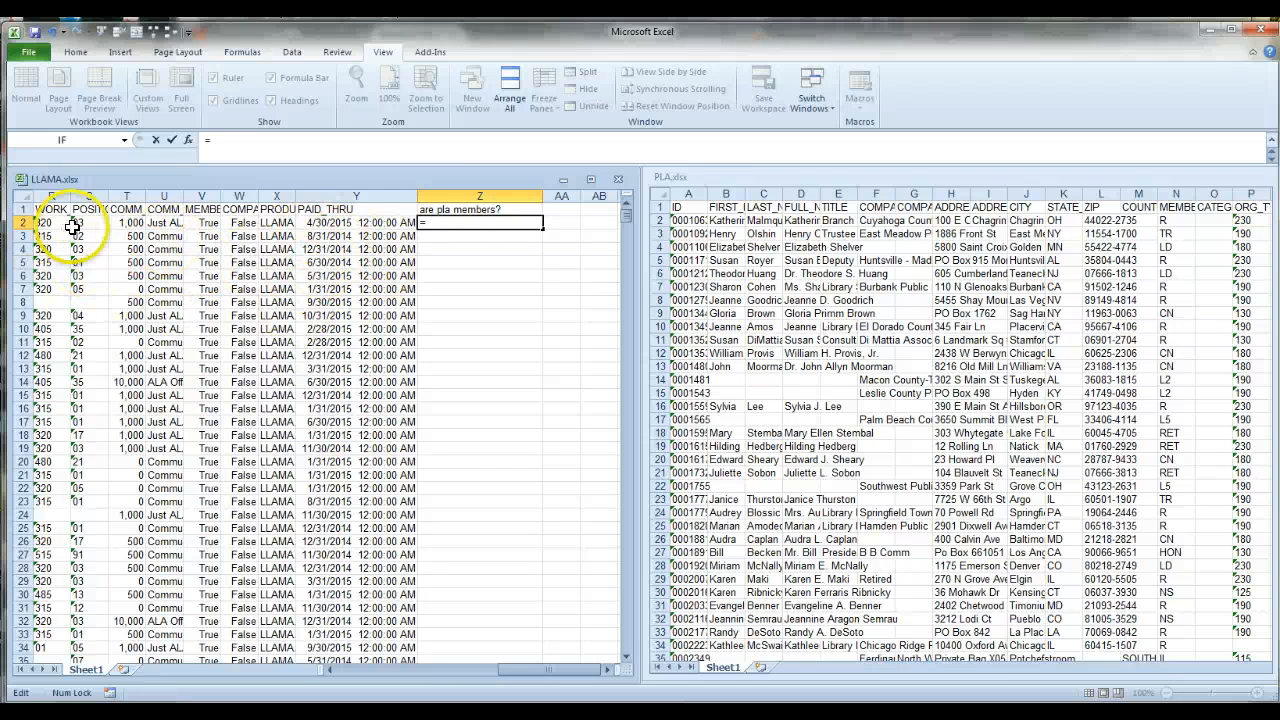
pyautogui.click(312, 150)
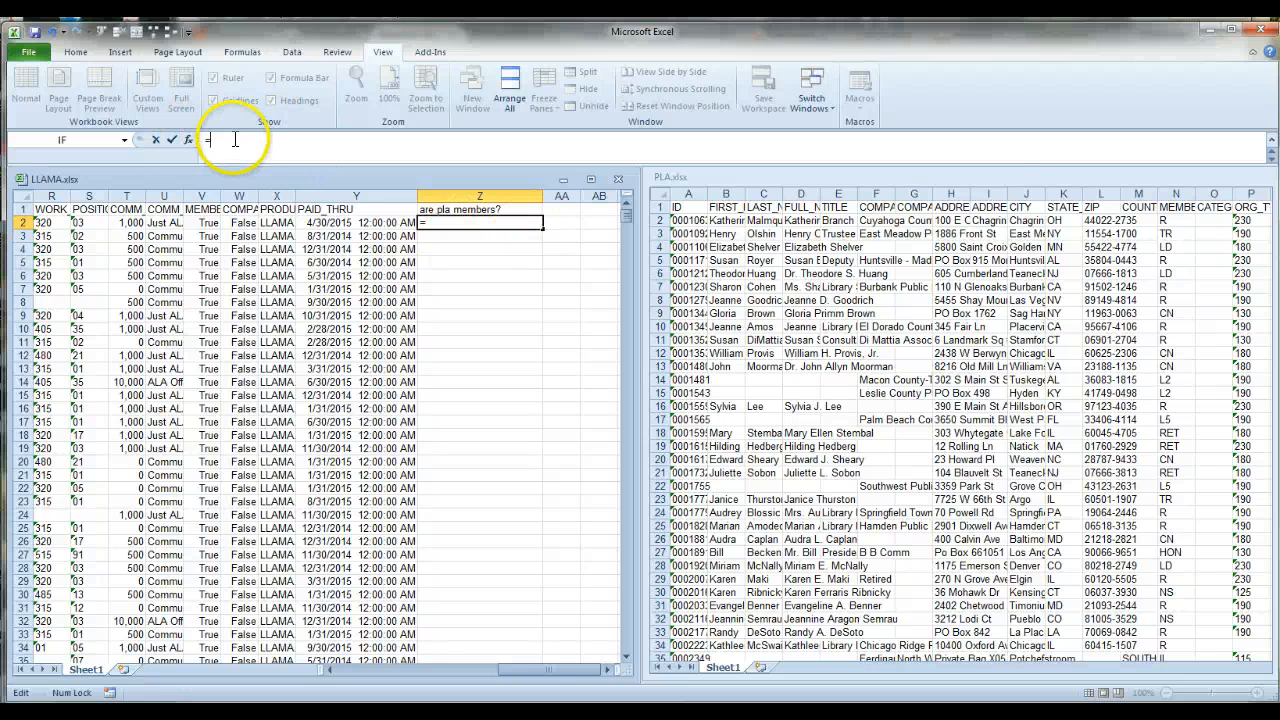
pyautogui.write('vlookup')
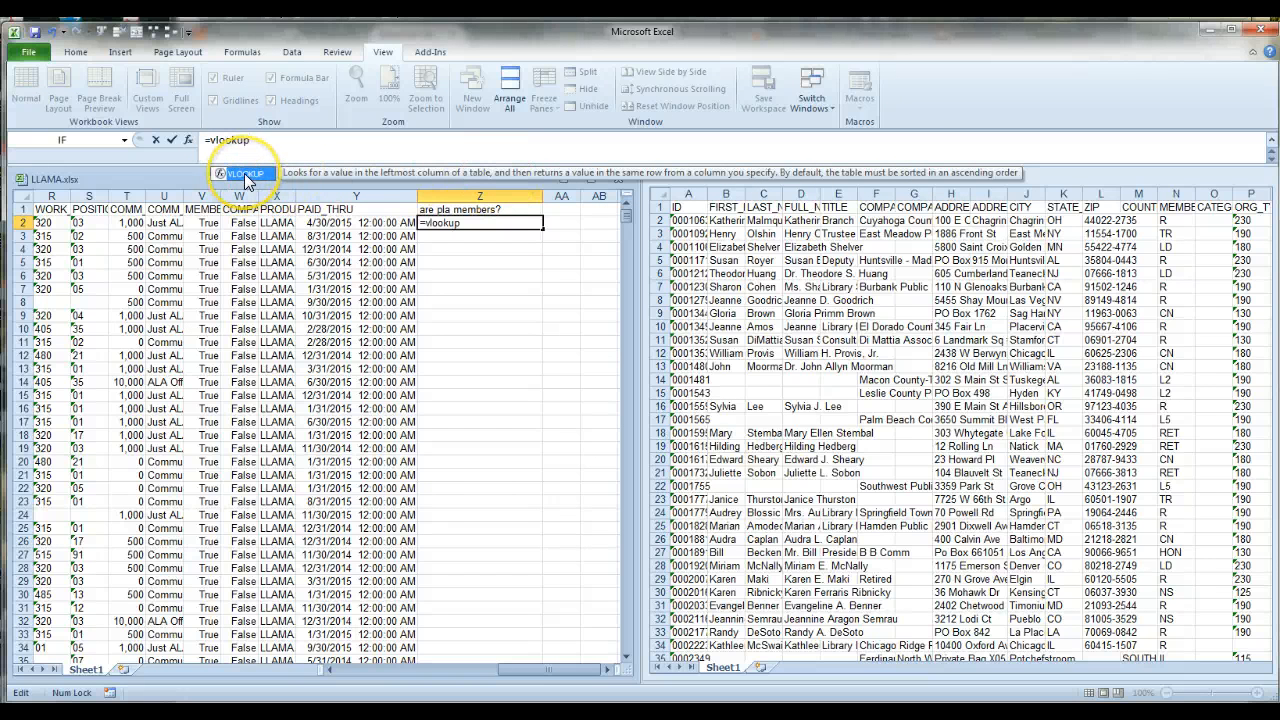
pyautogui.write('(')
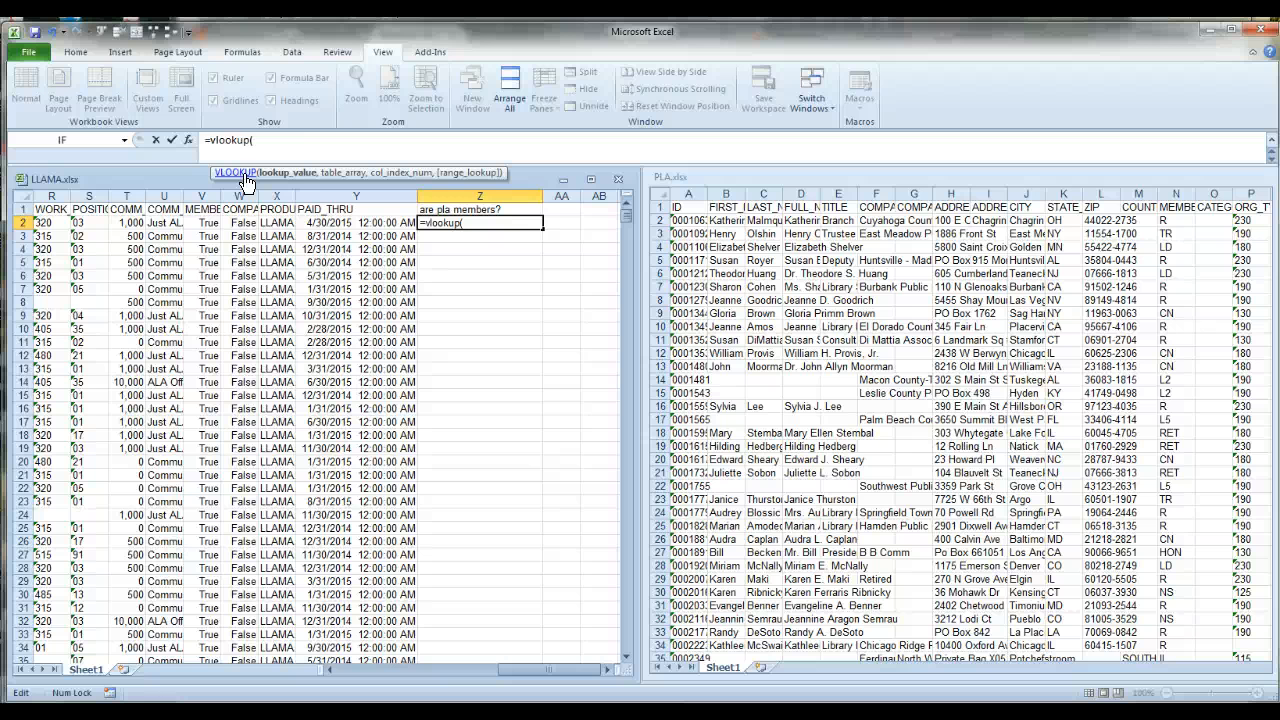
pyautogui.click(253, 140)
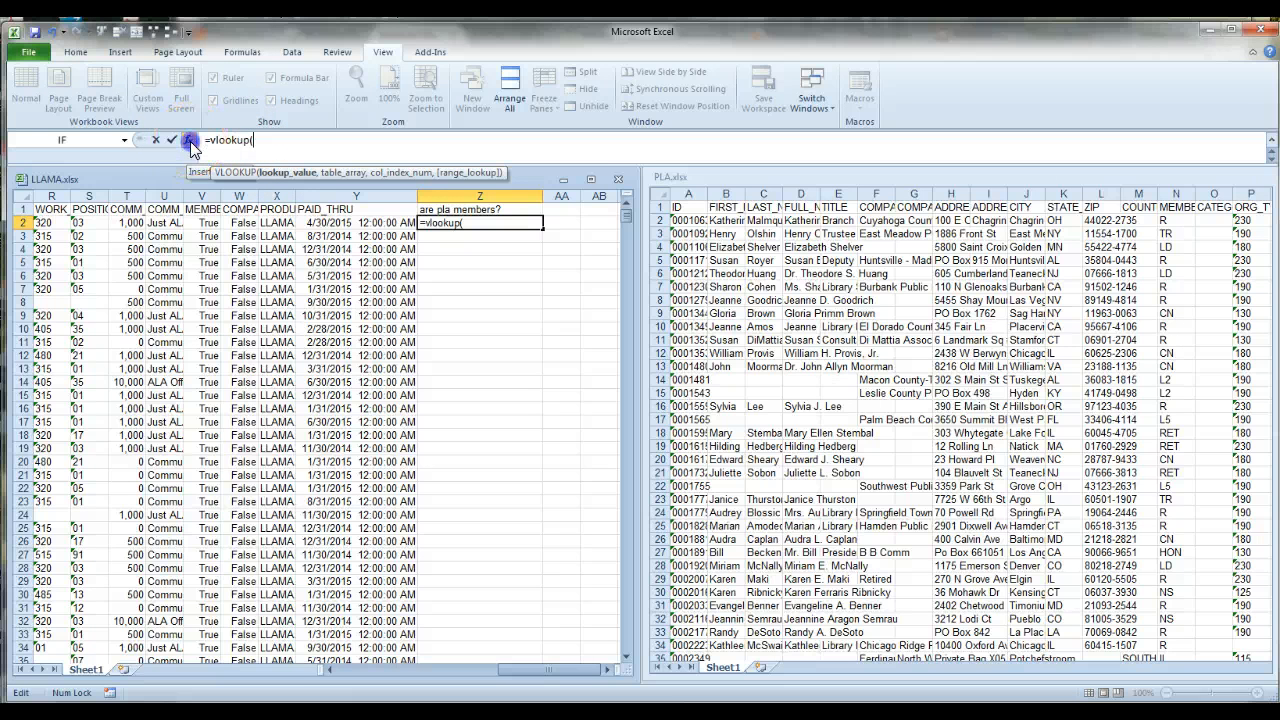
pyautogui.click(190, 141)
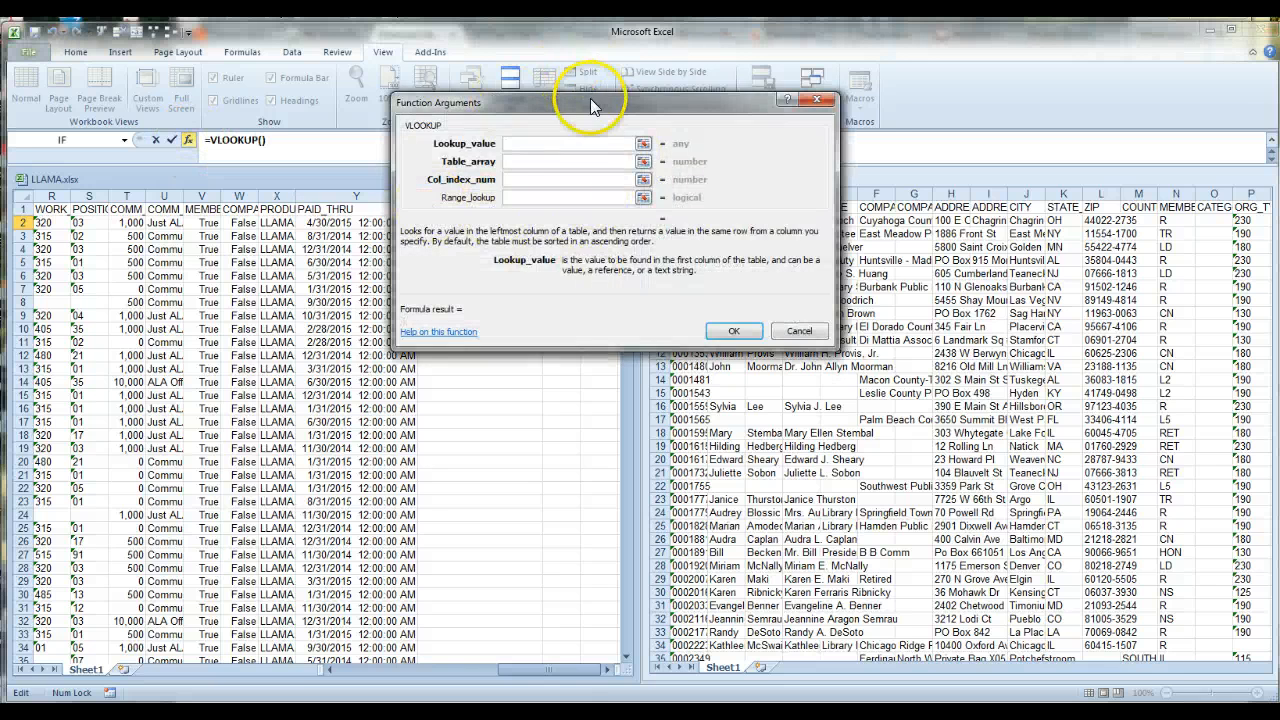
# Set the VLOOKUP lookup value to the first member's ID in cell B2 of LLAMA.xlsx.
pyautogui.moveTo(590, 102); pyautogui.dragTo(407, 272)
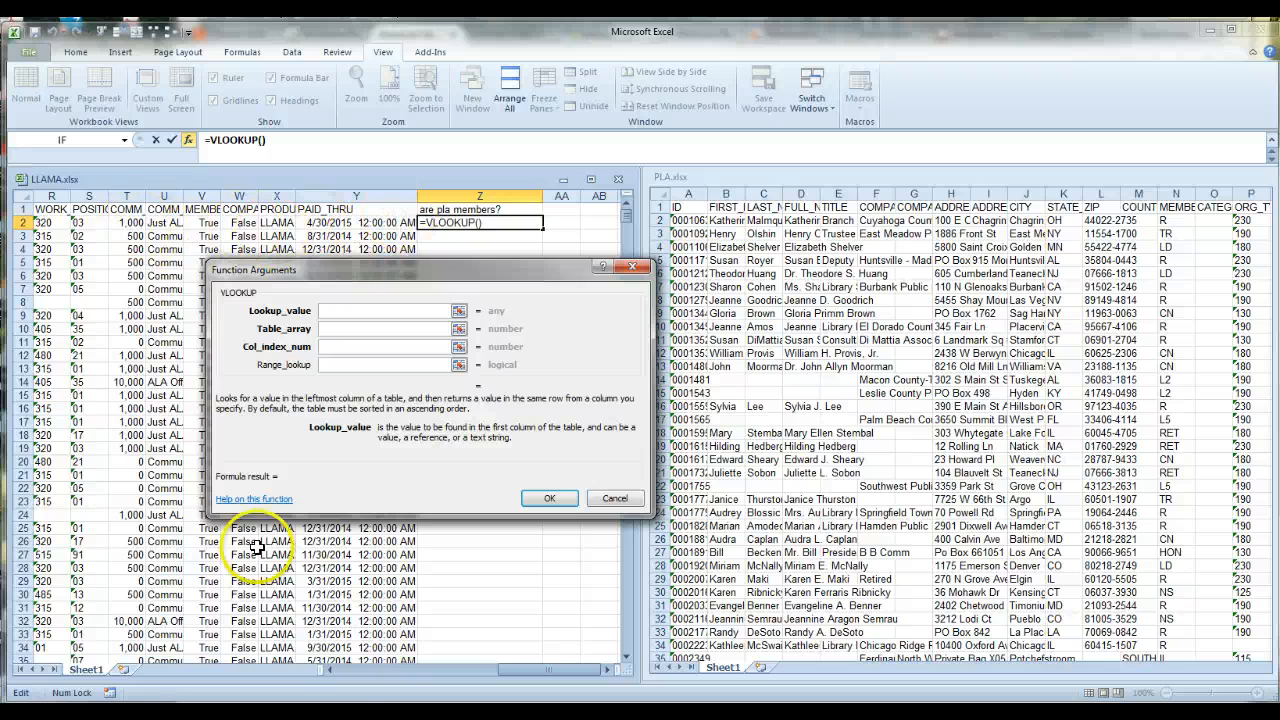
pyautogui.moveTo(330, 678); pyautogui.dragTo(332, 678)
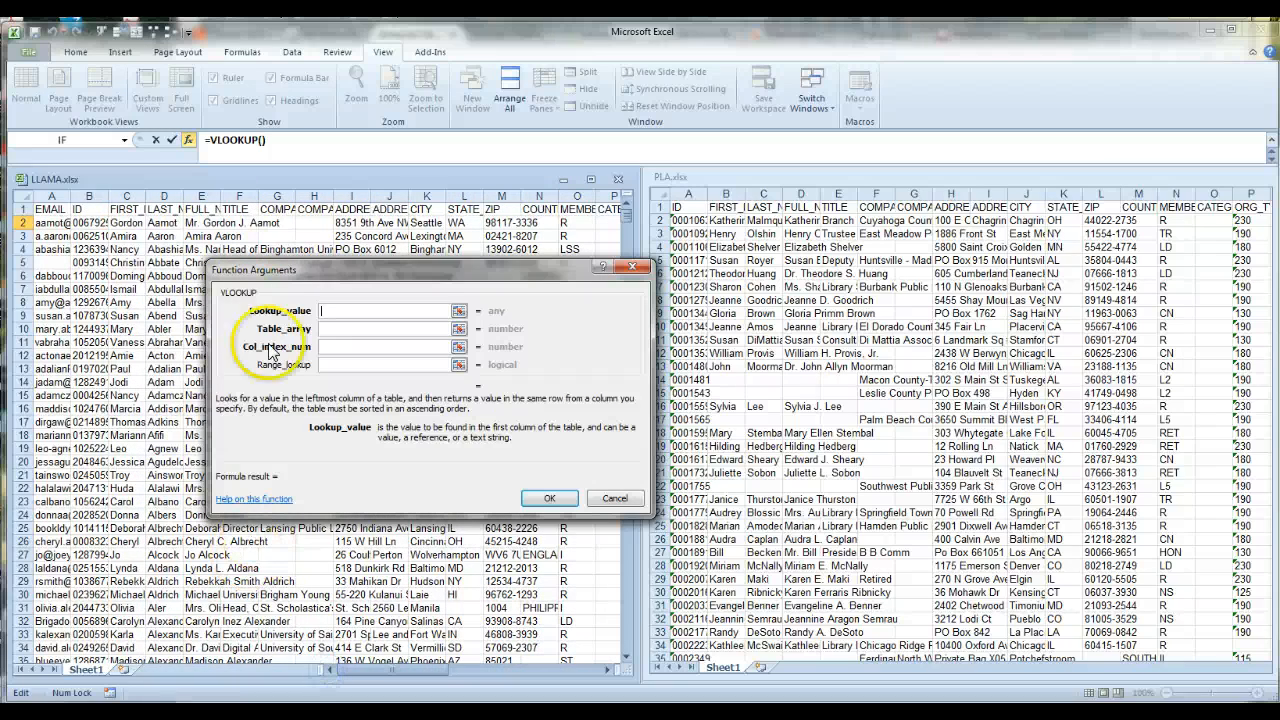
pyautogui.click(89, 220)
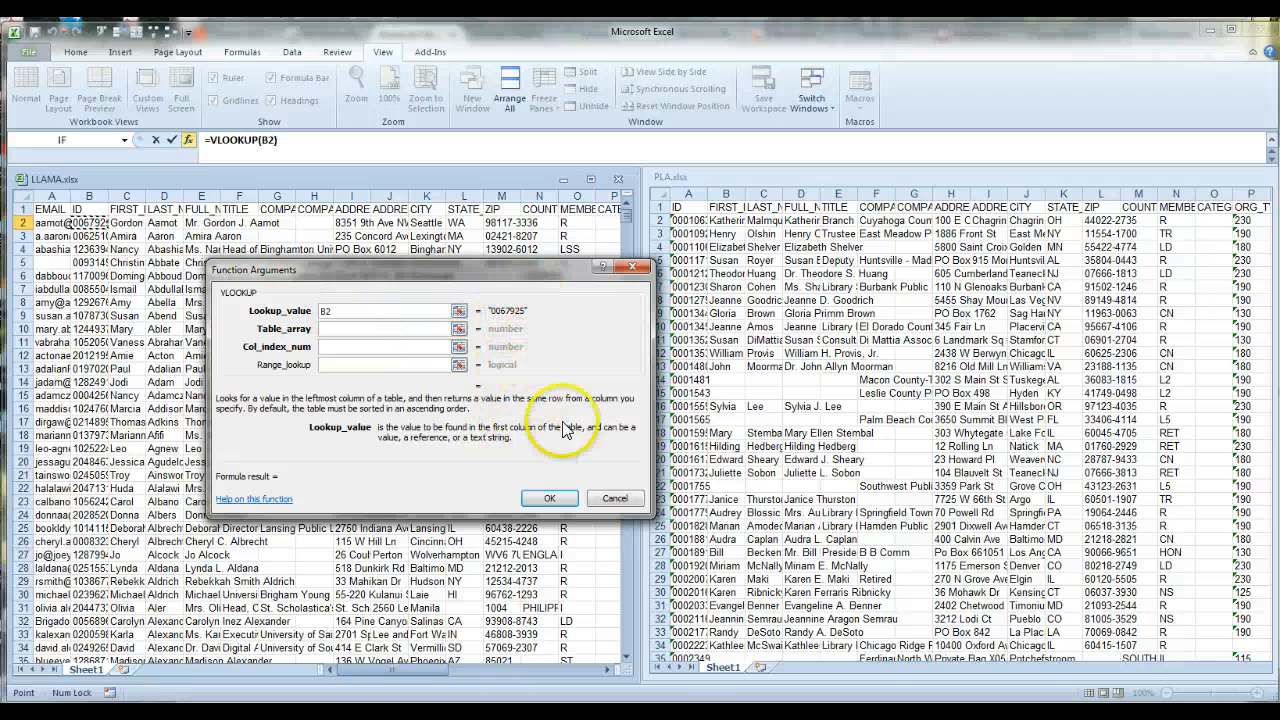
# Set the VLOOKUP table array to columns A through Y of Sheet1 in PLA.xlsx.
pyautogui.click(340, 328)
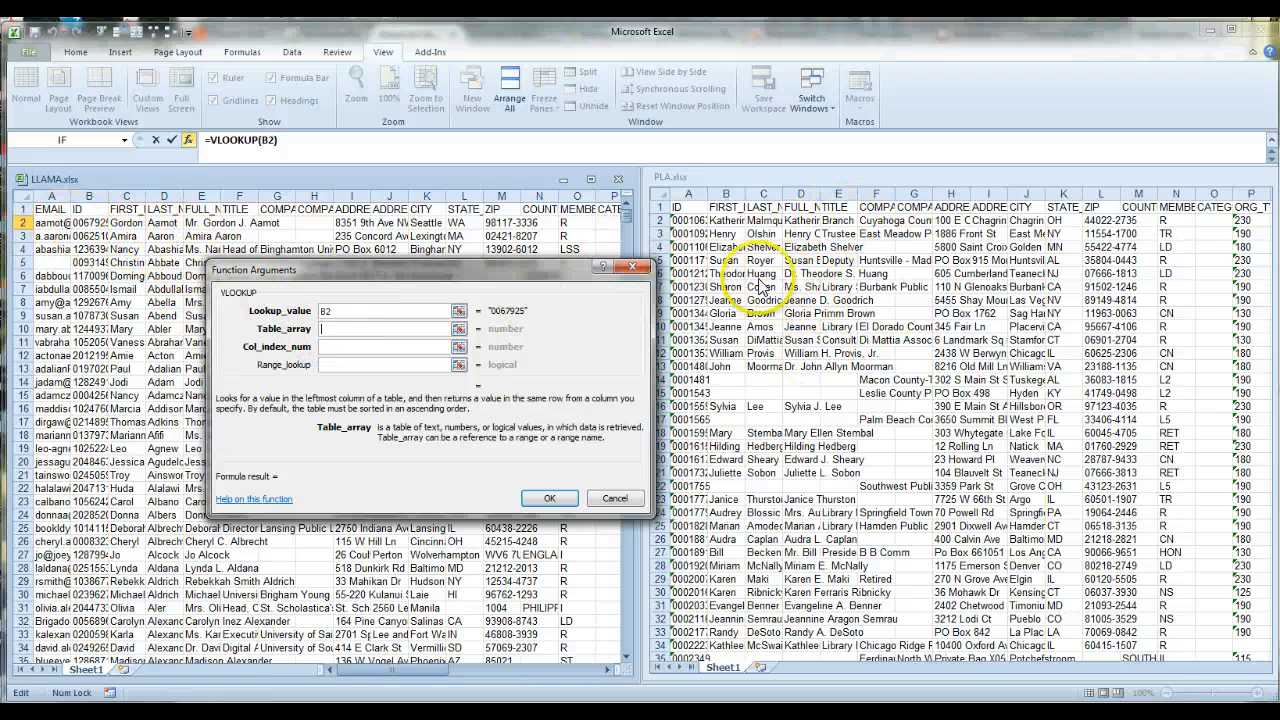
pyautogui.click(688, 208)
pyautogui.click(688, 207)
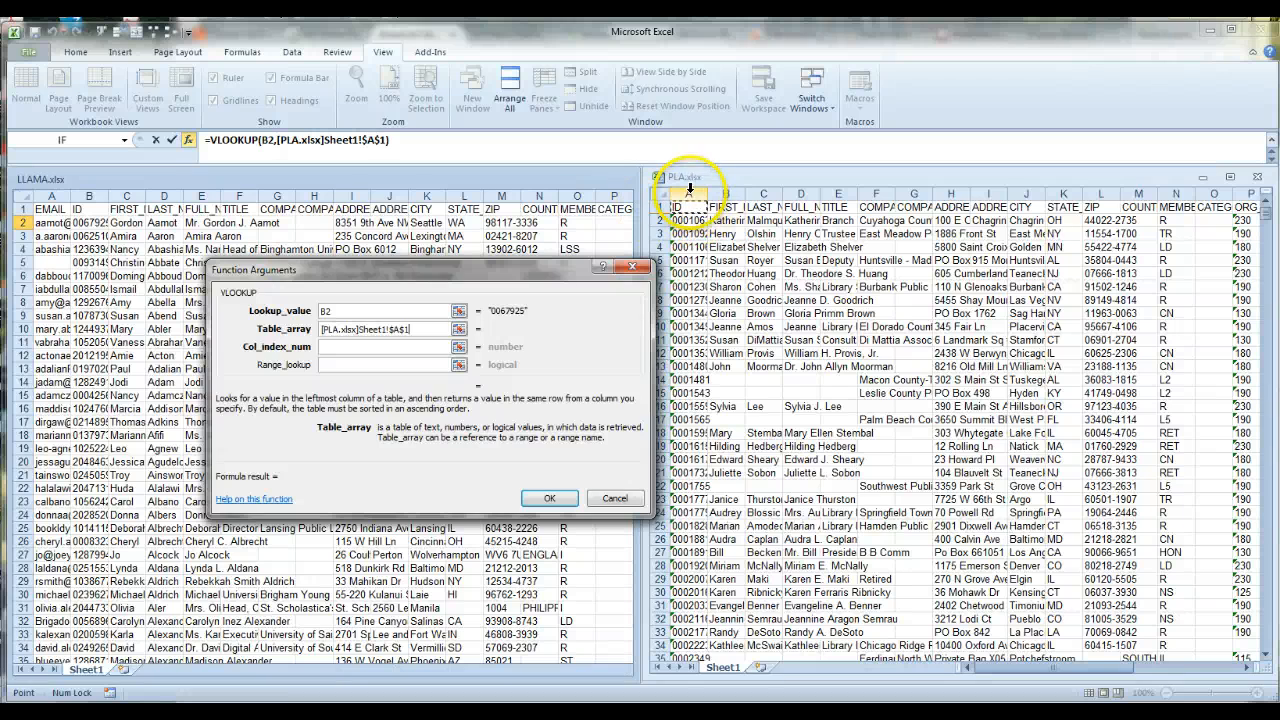
pyautogui.click(689, 192)
pyautogui.moveTo(689, 188); pyautogui.dragTo(1154, 192)
pyautogui.click(981, 668)
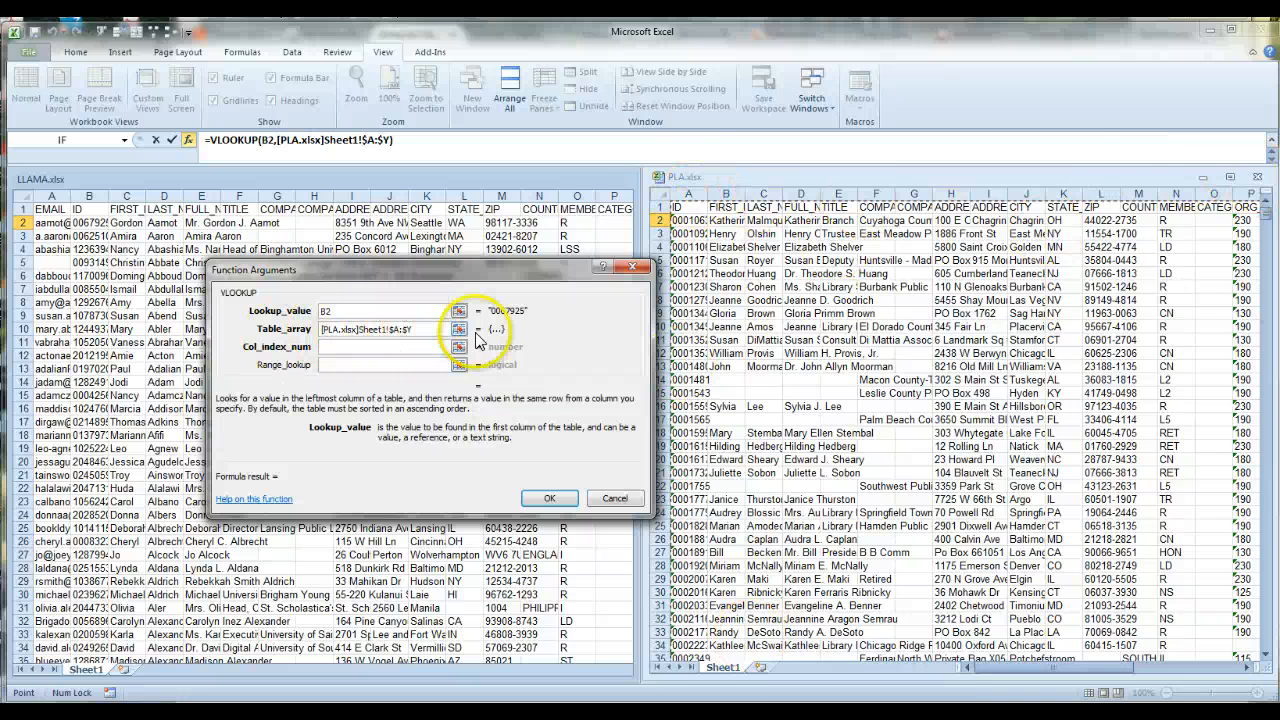
# Set the VLOOKUP column index number to 23, the product column in PLA.xlsx.
pyautogui.click(365, 344)
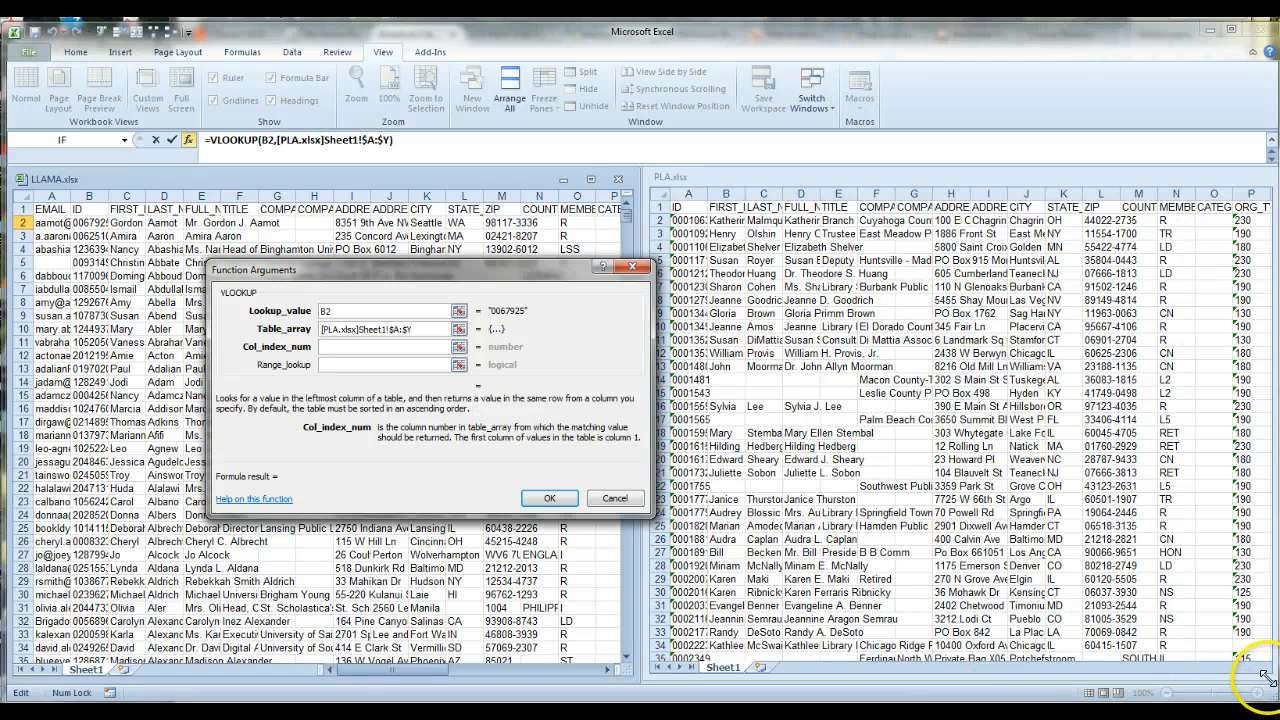
pyautogui.click(805, 174)
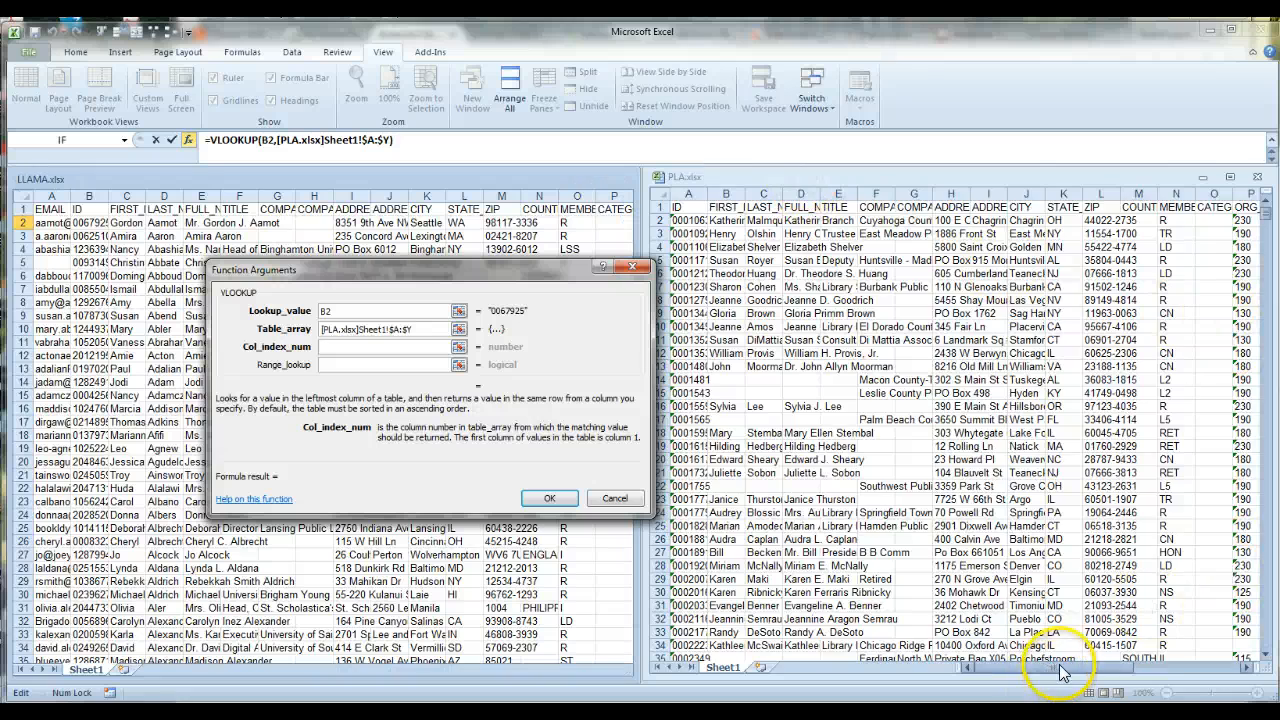
pyautogui.moveTo(1063, 668); pyautogui.dragTo(1163, 660)
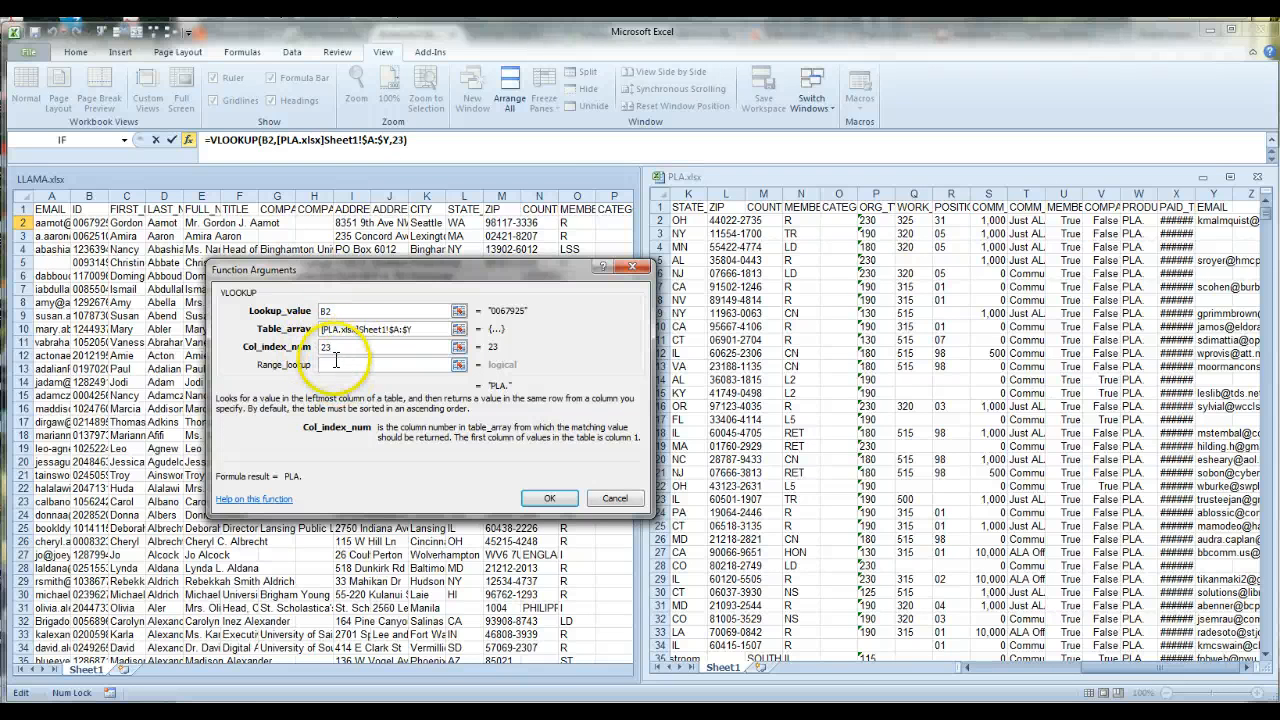
# Set the range lookup to FALSE for an exact match and insert the finished VLOOKUP formula into Z2.
pyautogui.click(333, 364)
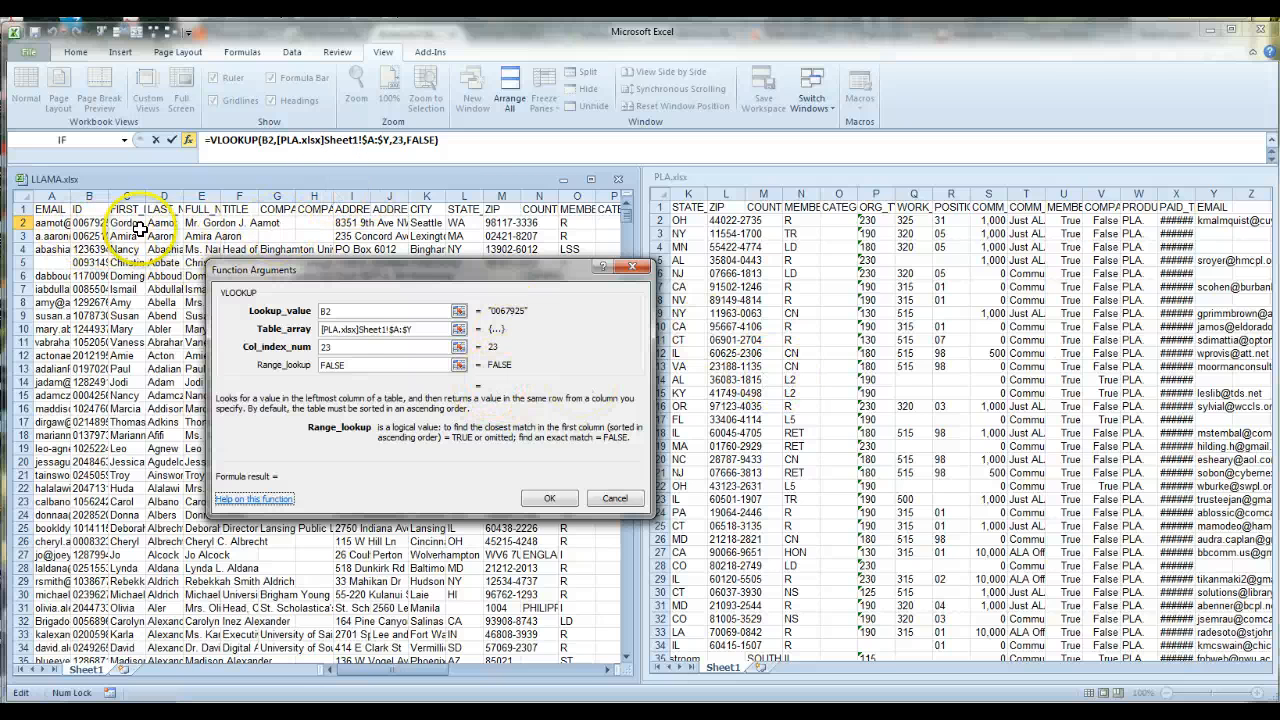
pyautogui.click(548, 494)
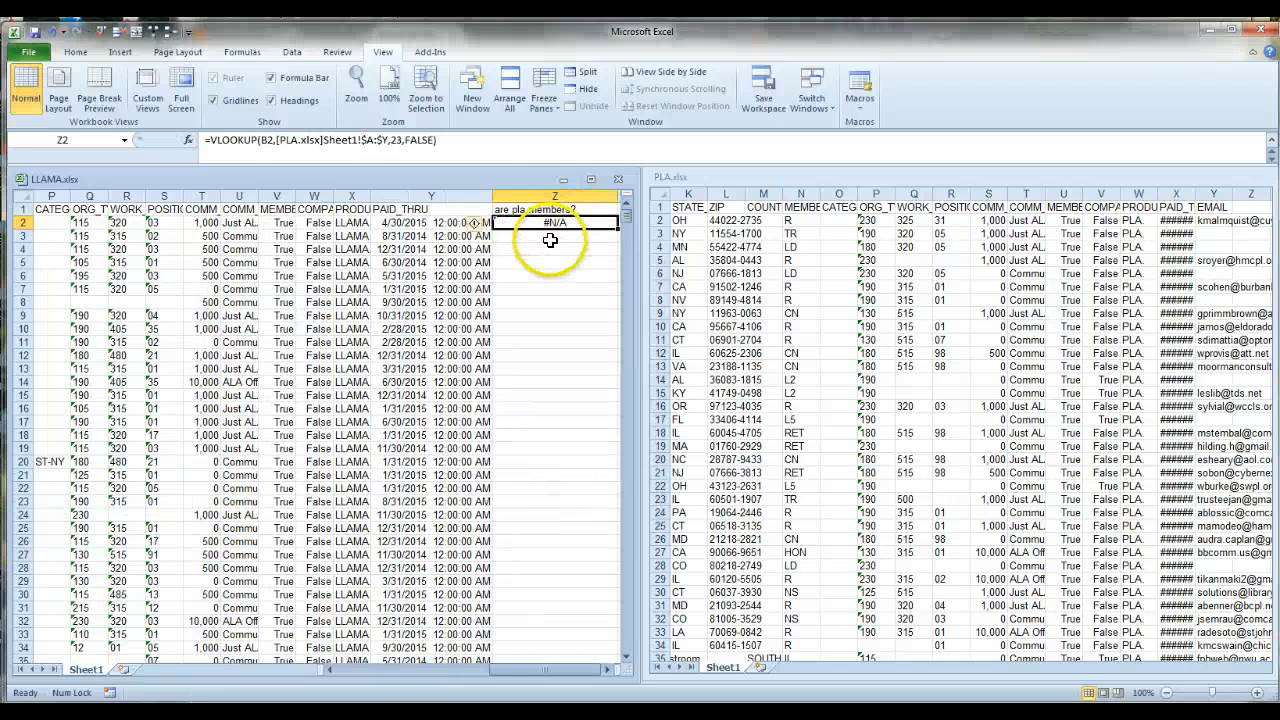
pyautogui.click(606, 670)
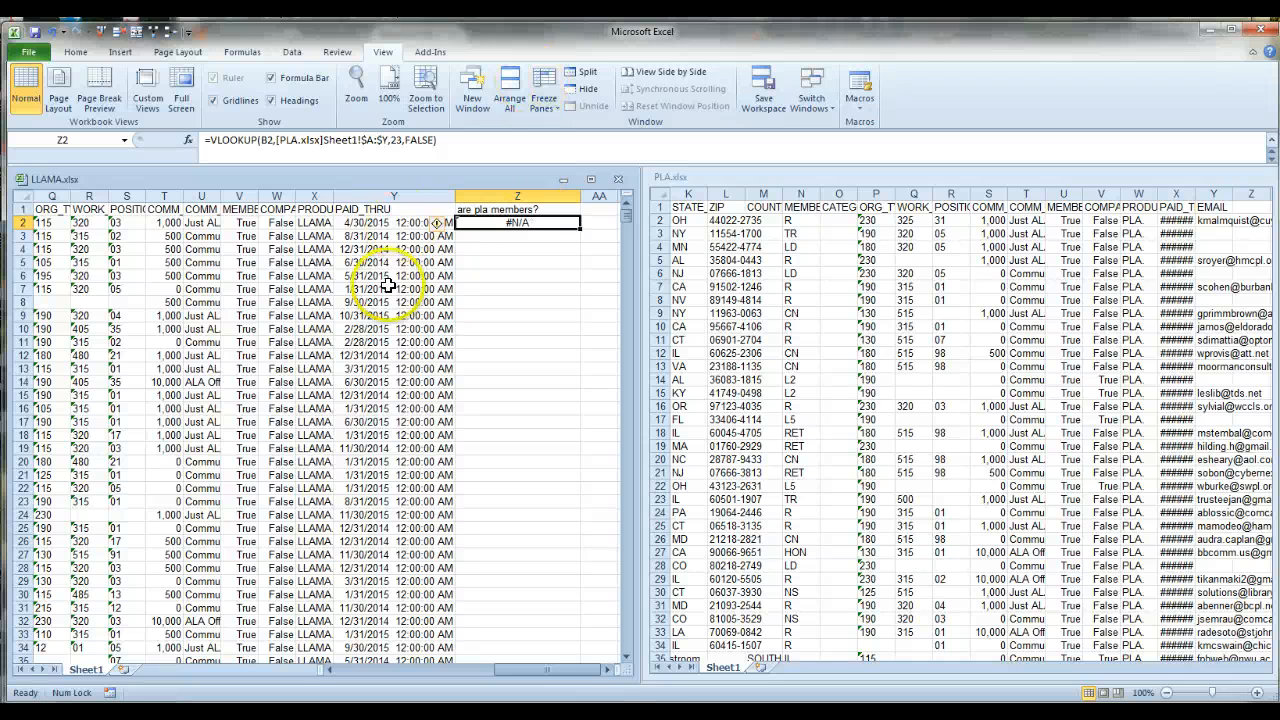
pyautogui.moveTo(440, 232)
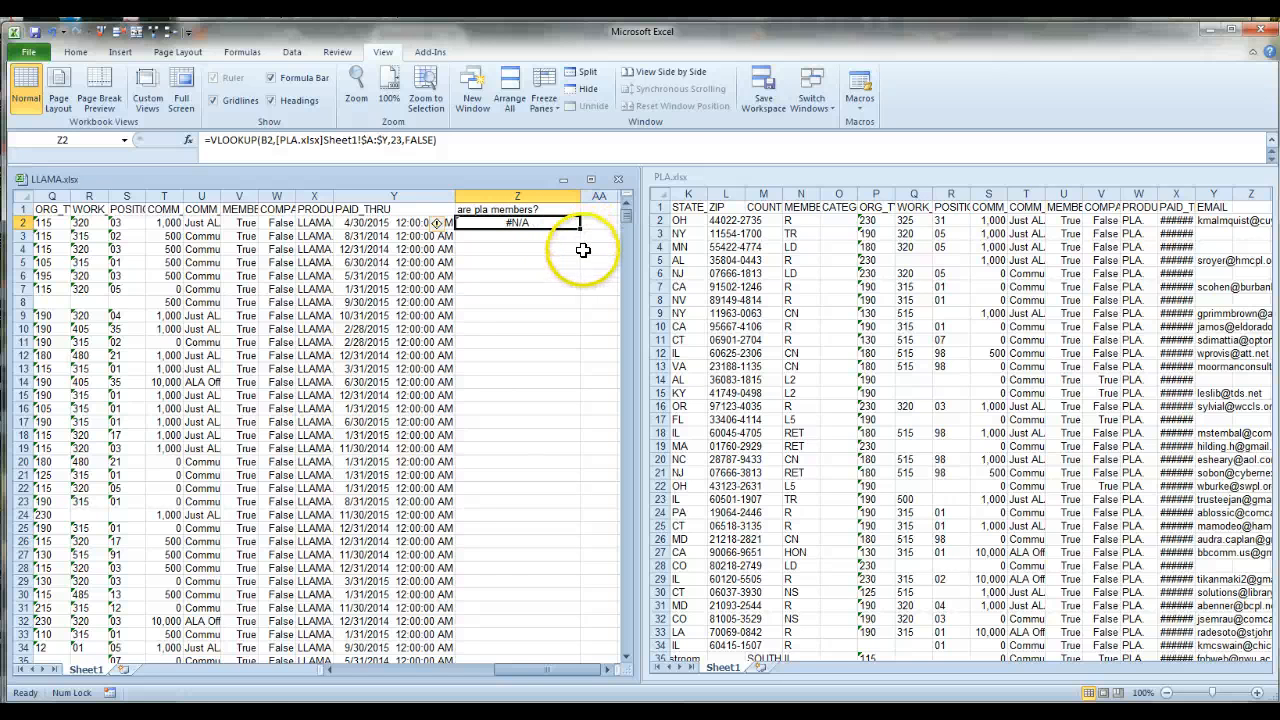
# Fill the VLOOKUP formula from Z2 down column Z to the last member row of LLAMA.xlsx.
pyautogui.moveTo(579, 230); pyautogui.dragTo(536, 630)
pyautogui.scroll(20, 566, 578)
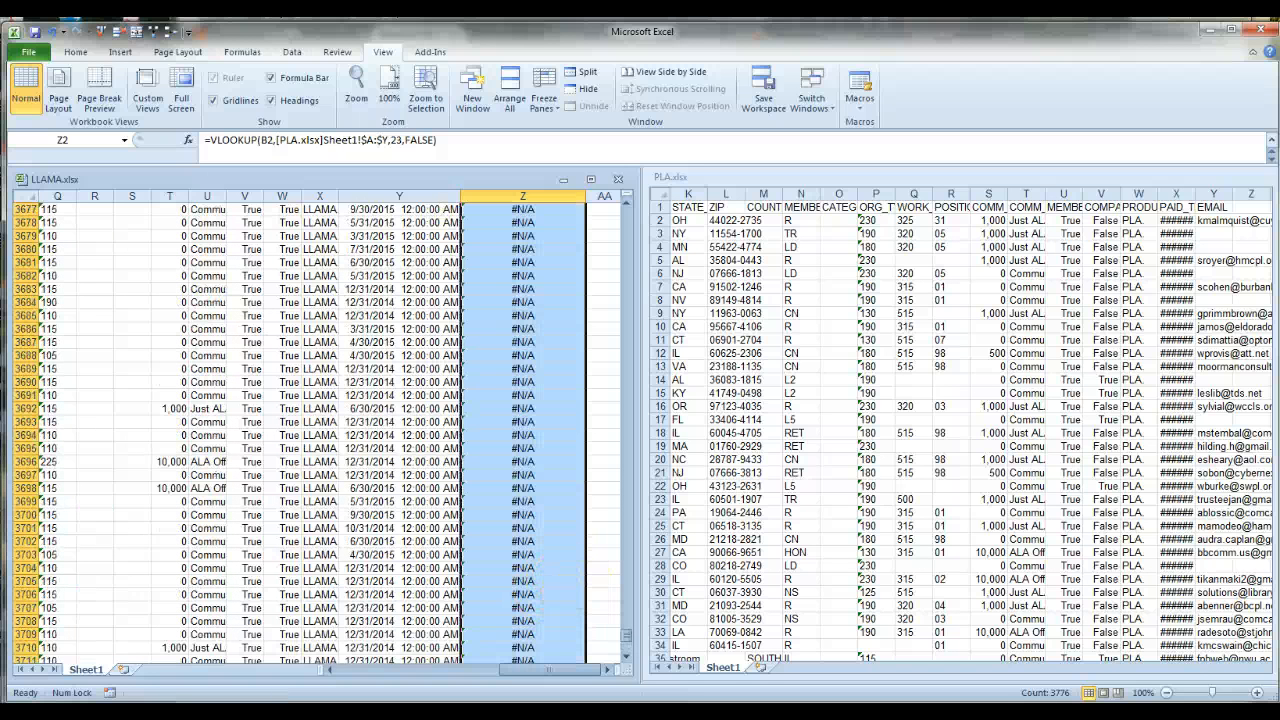
pyautogui.moveTo(630, 643); pyautogui.dragTo(633, 395)
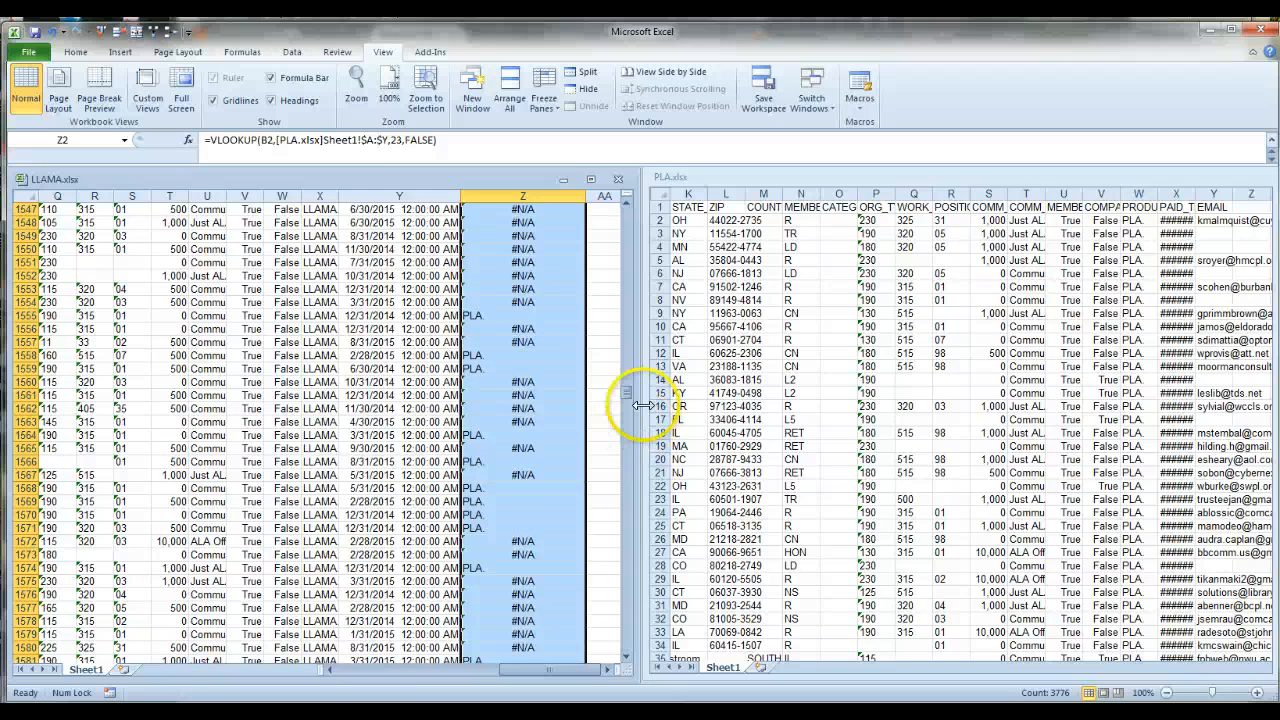
pyautogui.moveTo(628, 392); pyautogui.dragTo(612, 205)
# Sort the LLAMA.xlsx member list from A to Z by the "are pla members?" column.
pyautogui.click(480, 301)
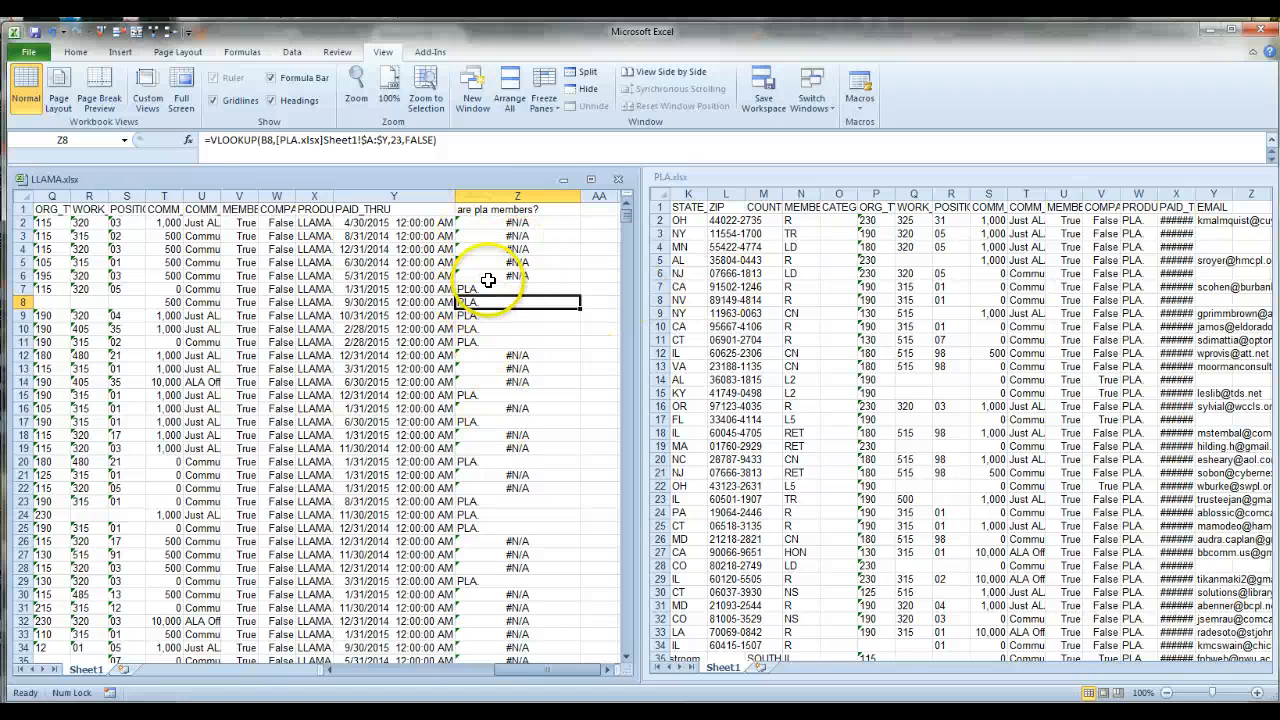
pyautogui.click(80, 53)
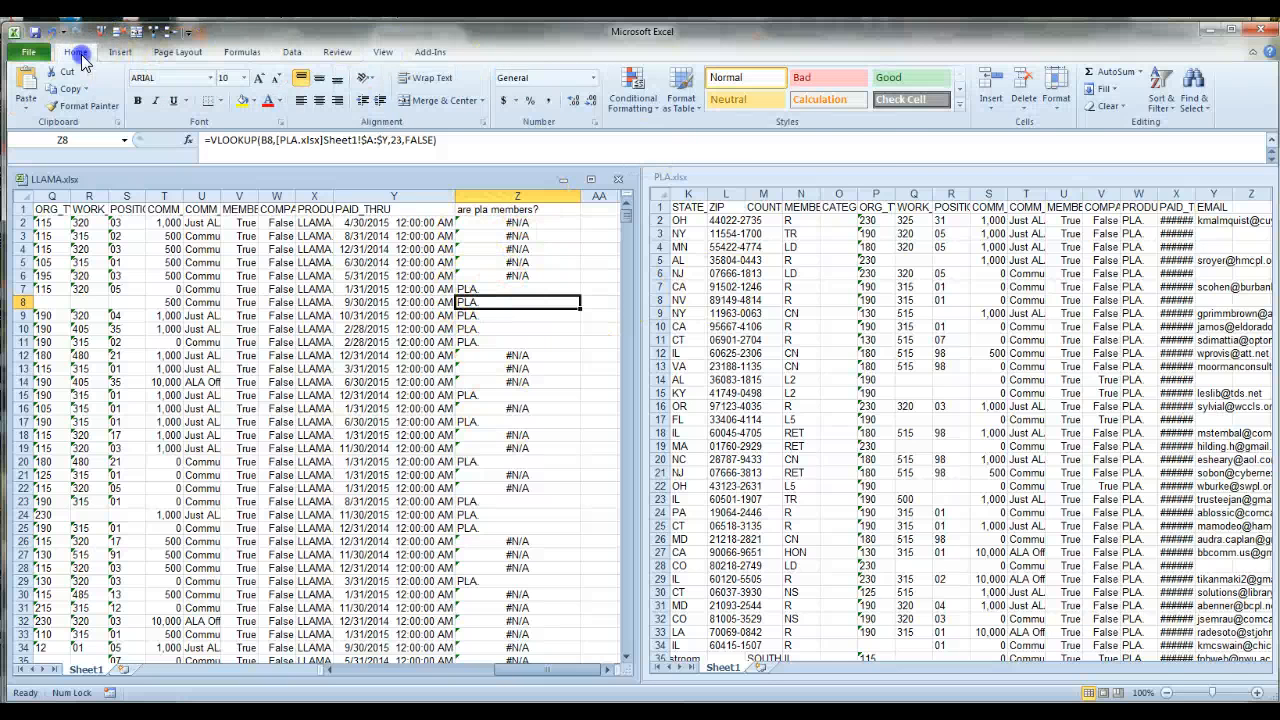
pyautogui.click(1170, 112)
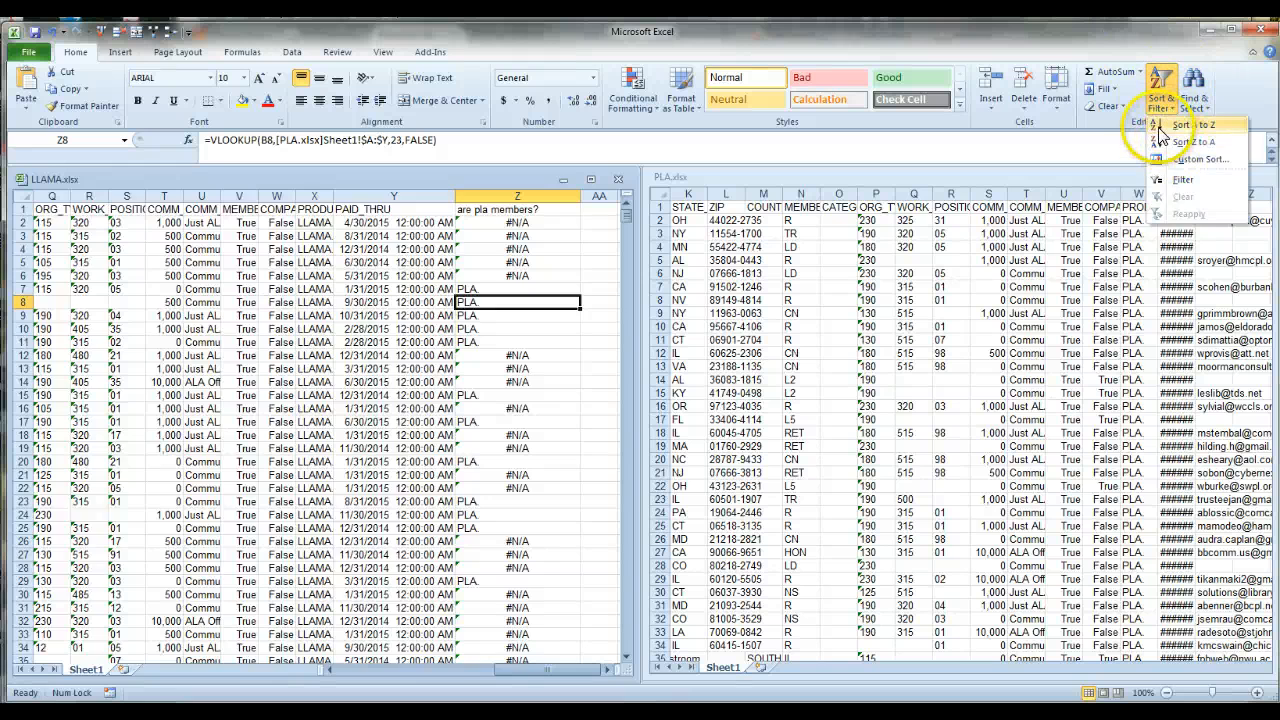
pyautogui.click(1178, 125)
pyautogui.click(520, 229)
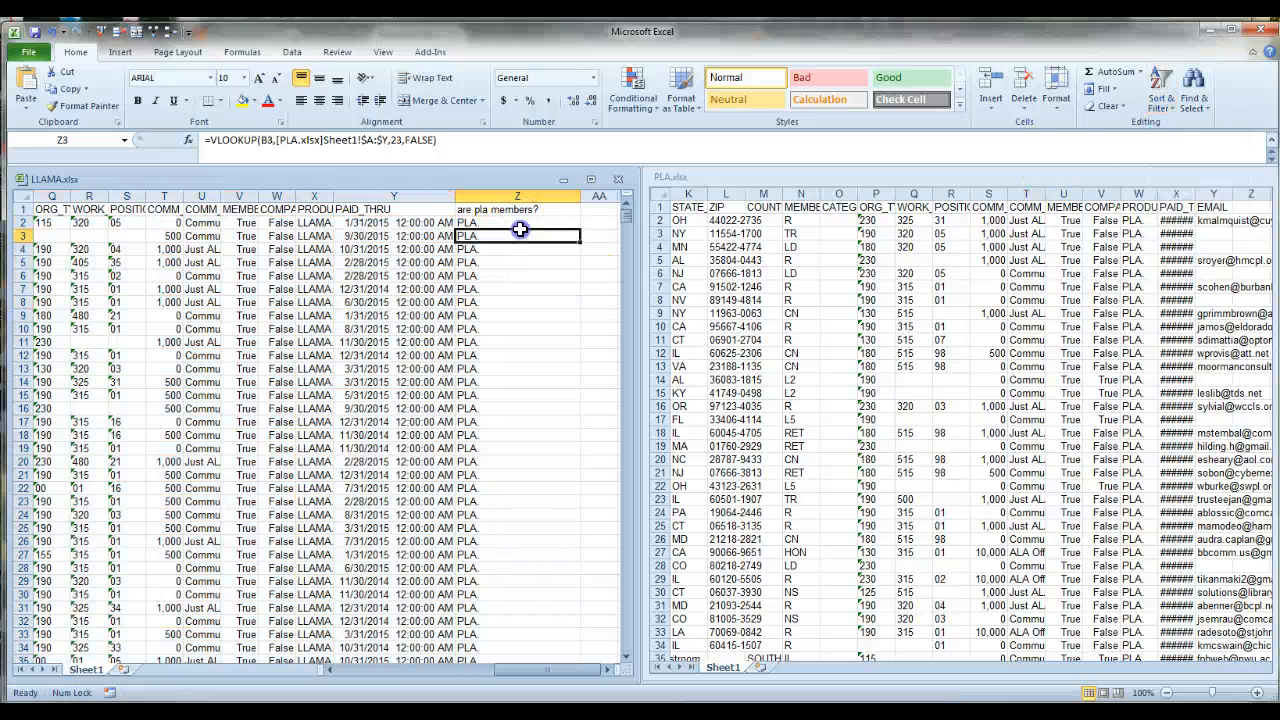
pyautogui.scroll(-10, 519, 234)
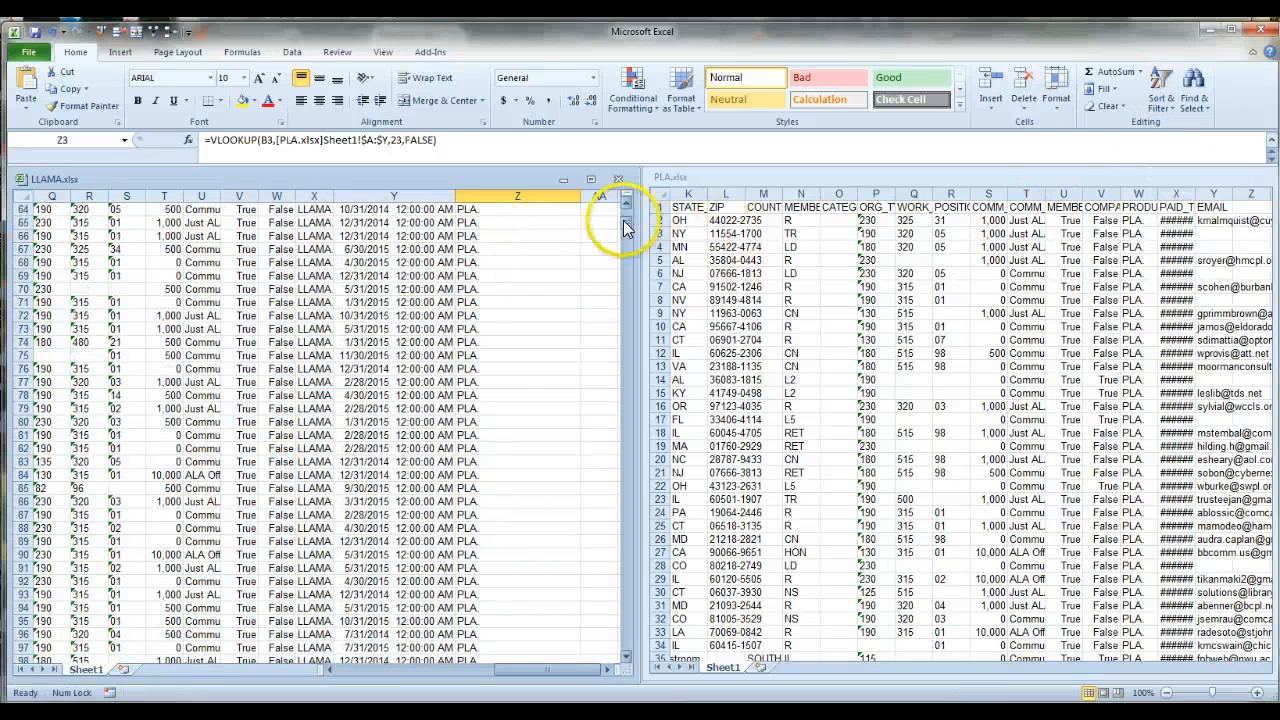
pyautogui.moveTo(626, 220); pyautogui.dragTo(655, 183)
# Adjust the width of column Z in LLAMA.xlsx to fit the "are pla members?" header more closely.
pyautogui.click(503, 300)
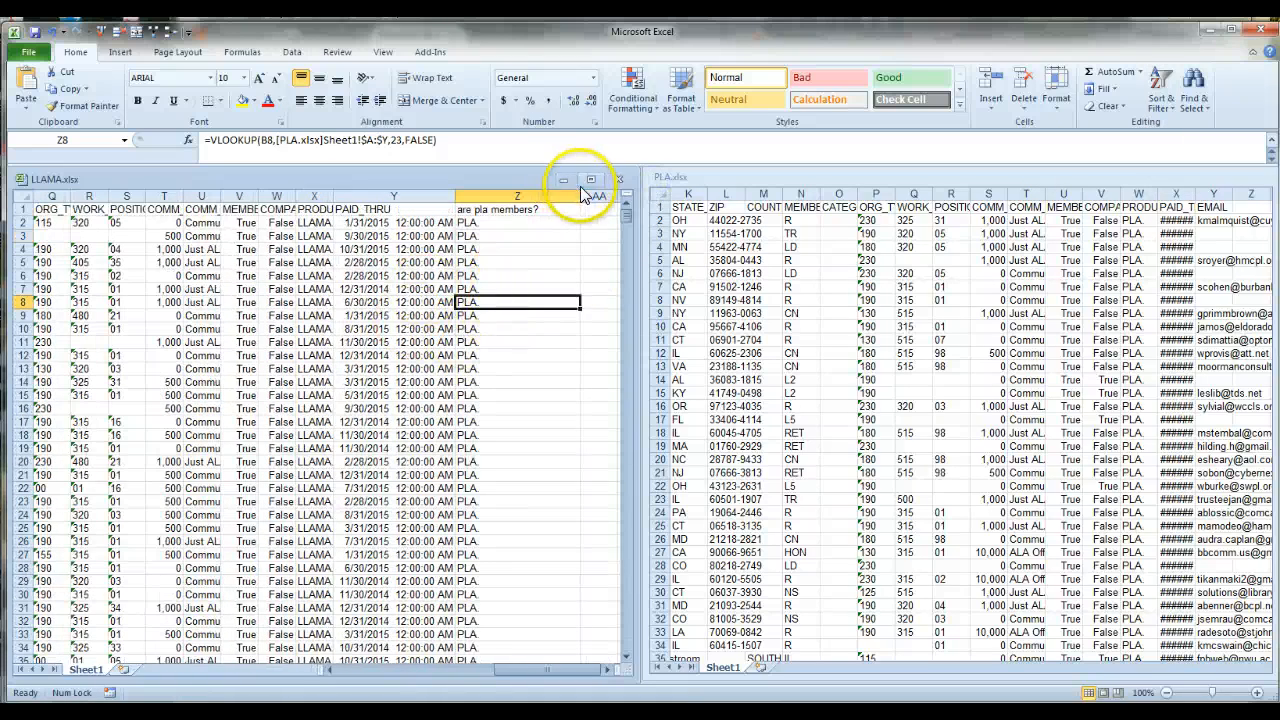
pyautogui.moveTo(579, 194); pyautogui.dragTo(547, 197)
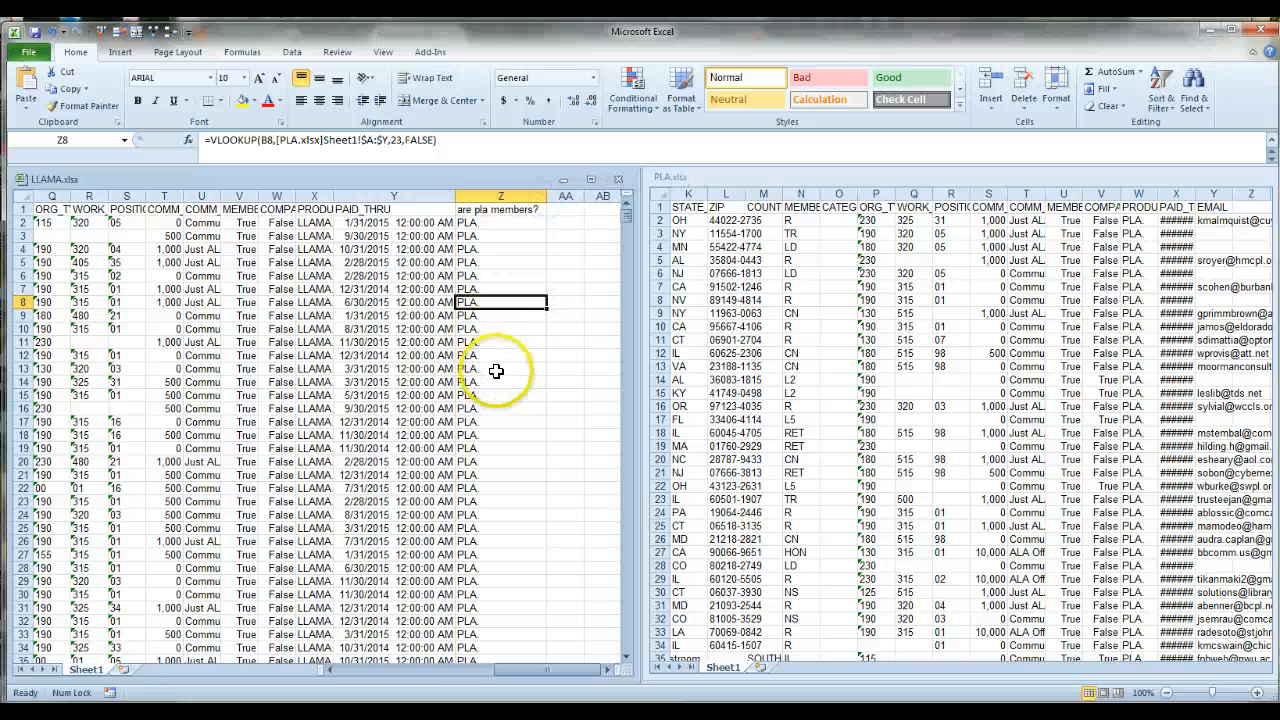
pyautogui.click(510, 222)
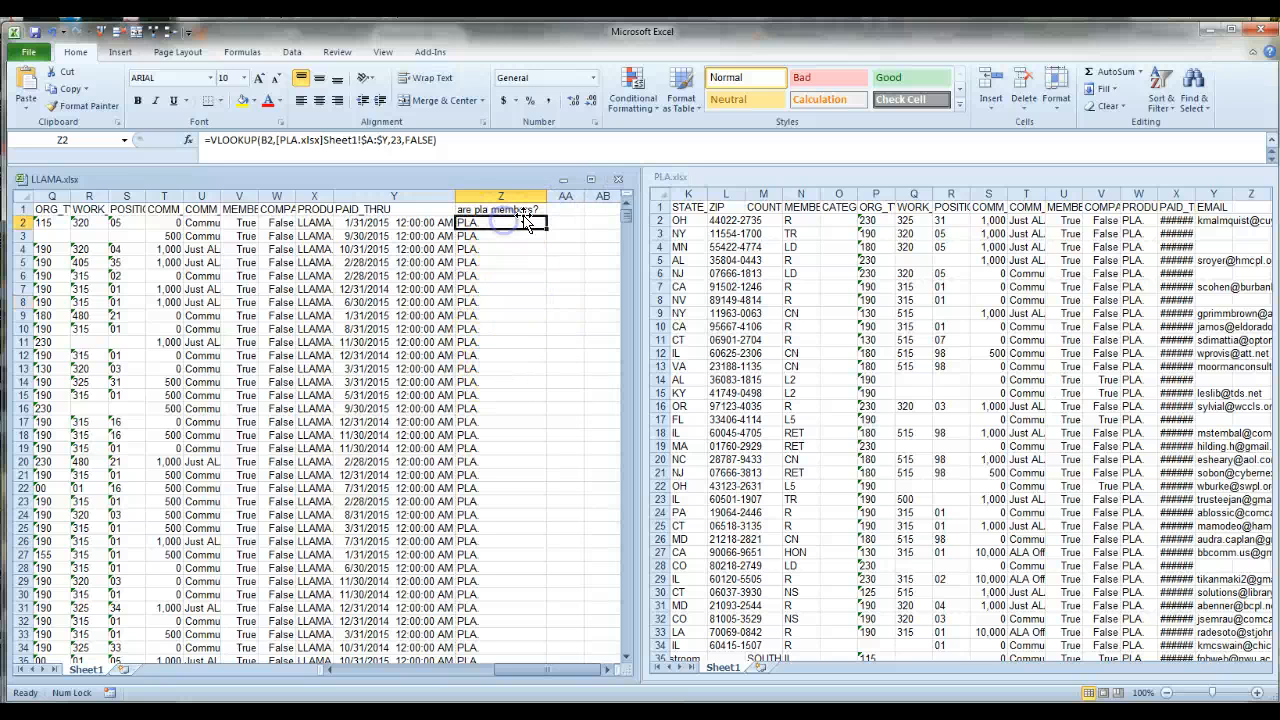
pyautogui.moveTo(547, 195); pyautogui.dragTo(568, 195)
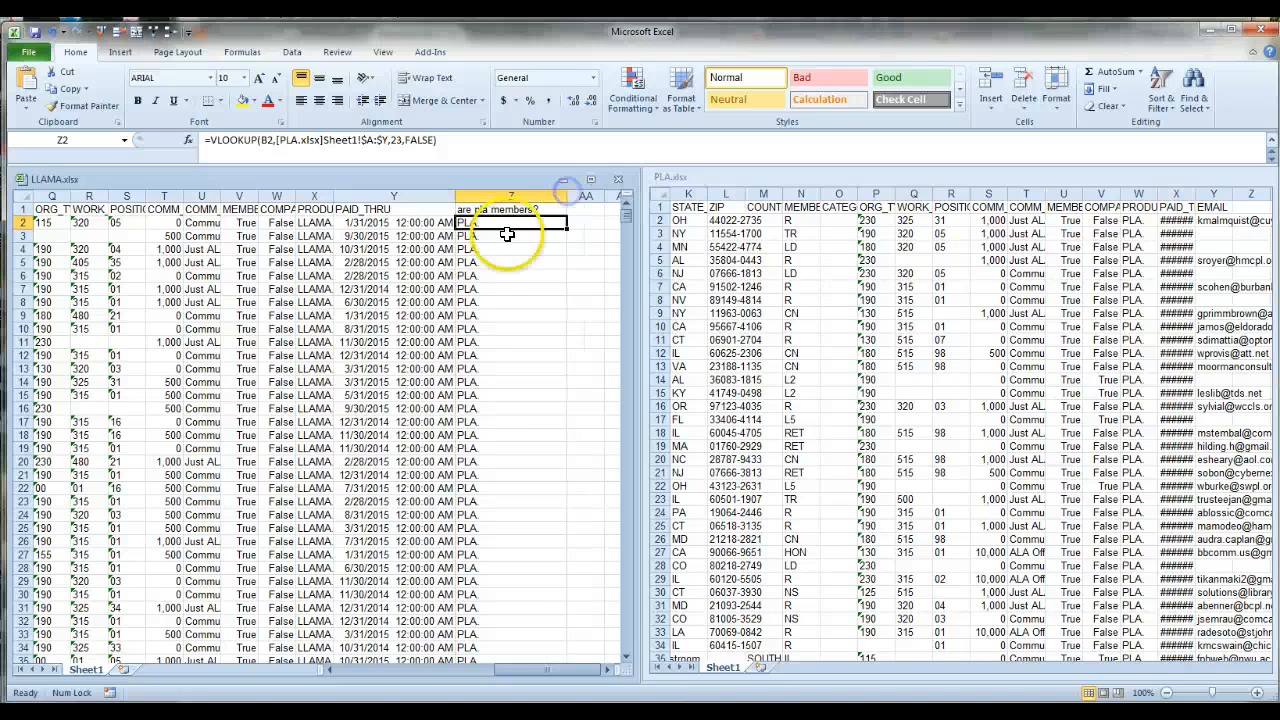
pyautogui.click(507, 235)
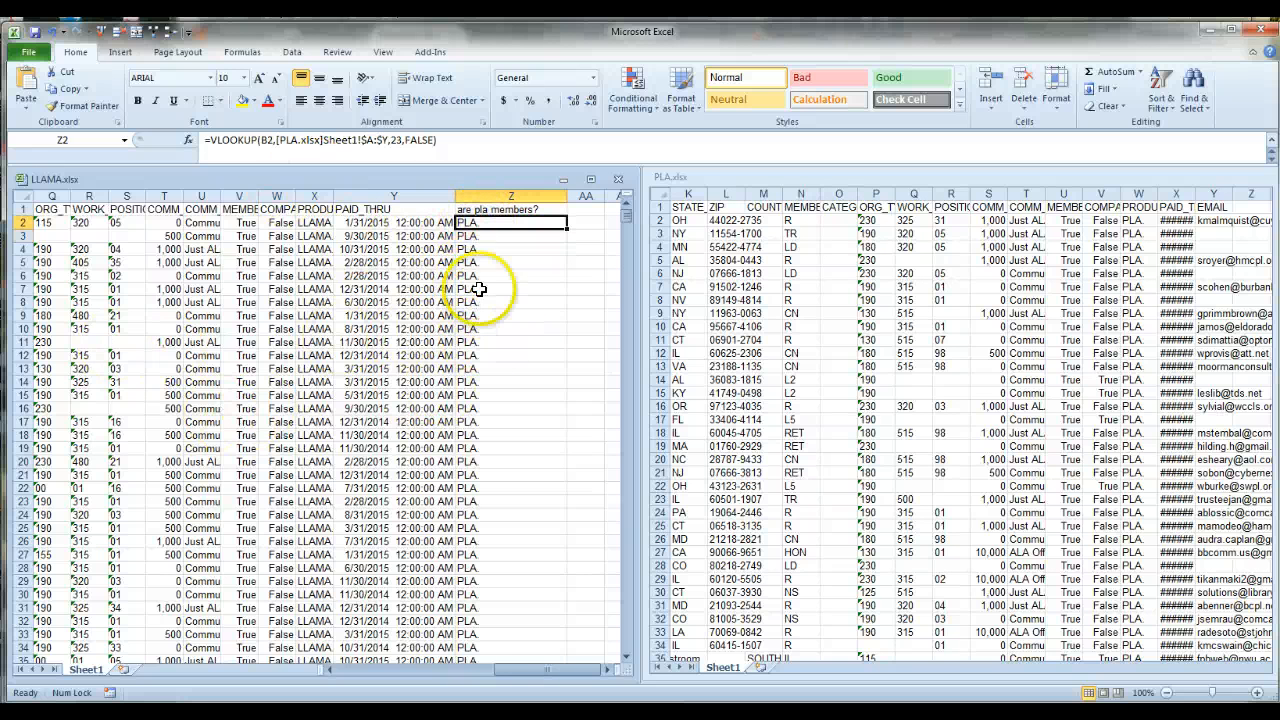
# Copy column Z in LLAMA.xlsx and paste it over itself as values only, replacing the VLOOKUP formulas.
pyautogui.click(486, 195)
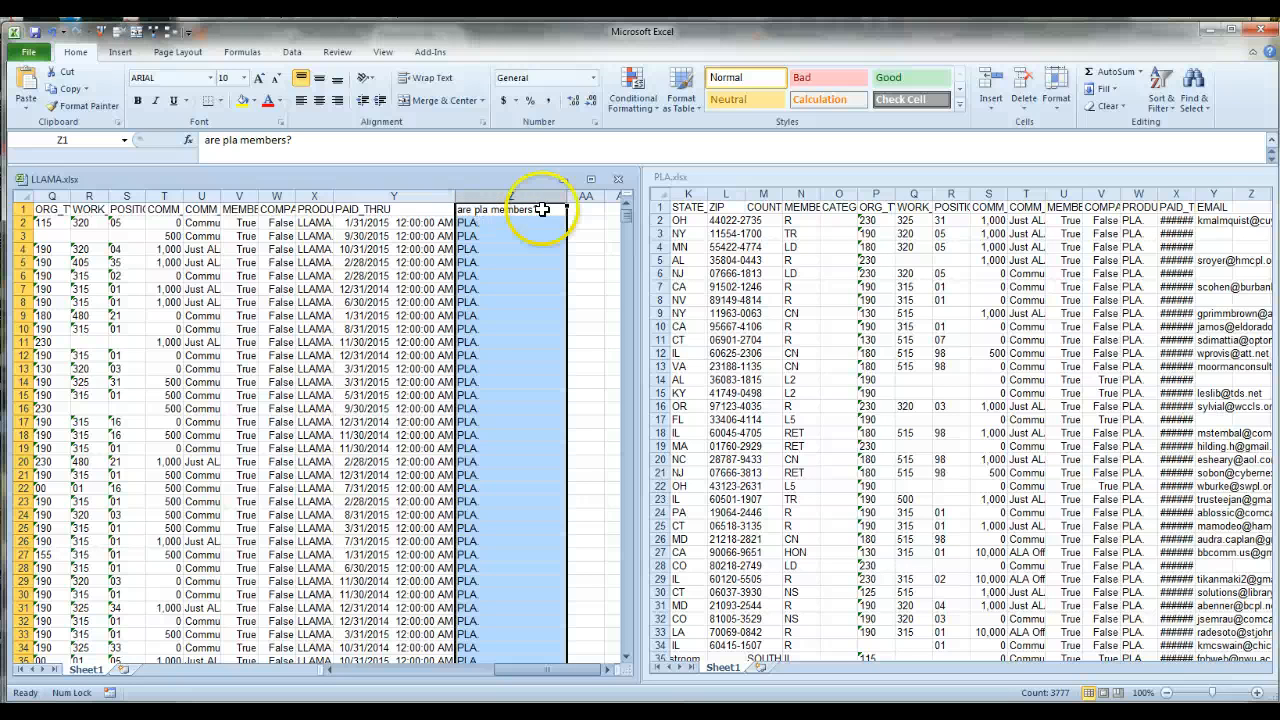
pyautogui.click(464, 222)
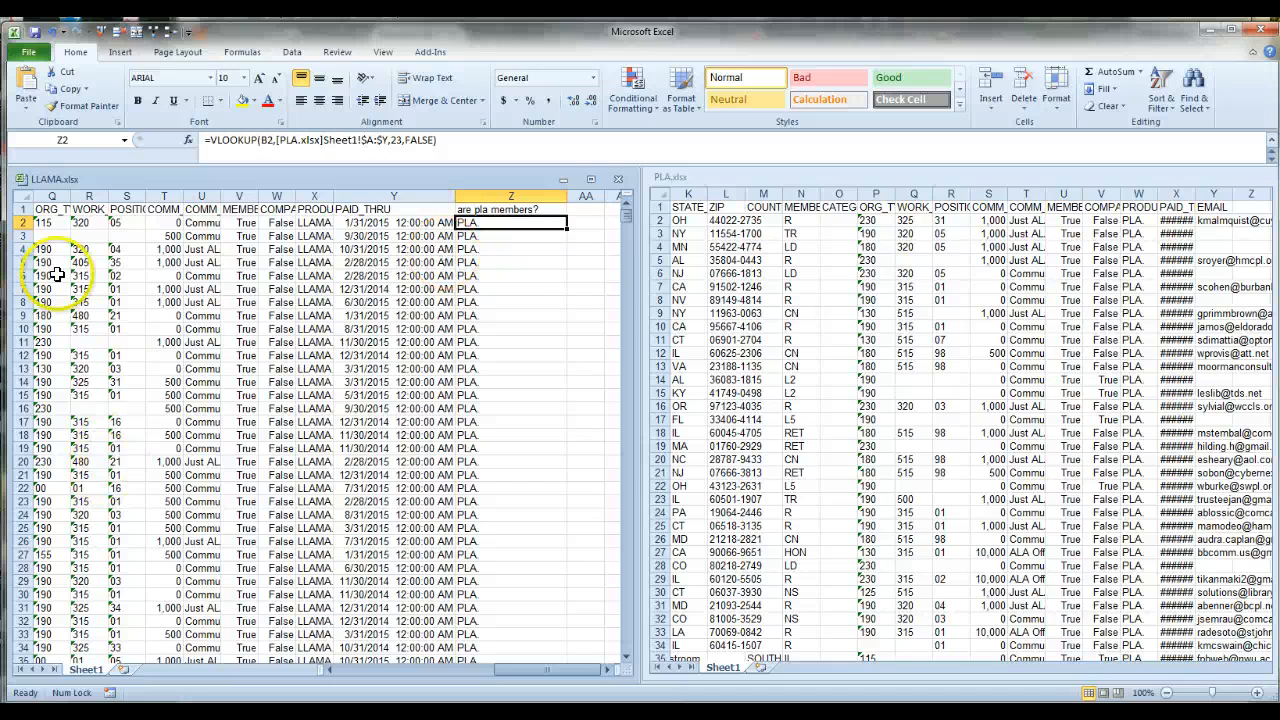
pyautogui.click(509, 195)
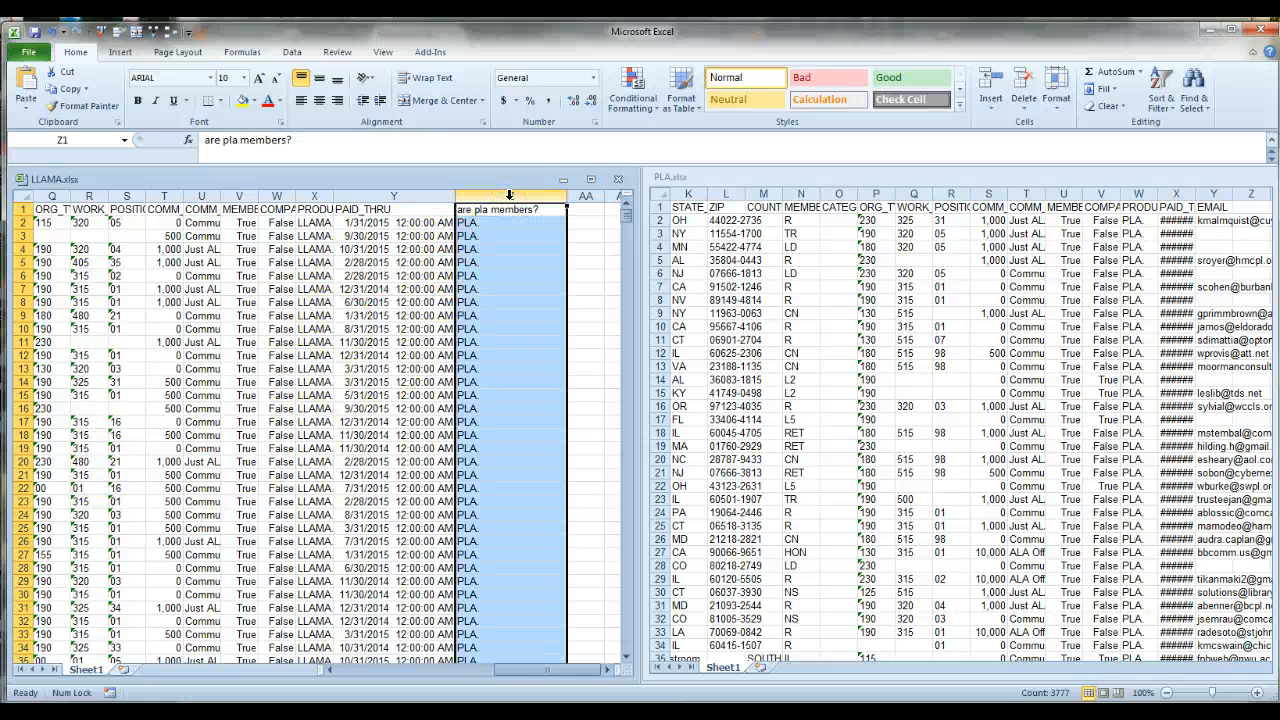
pyautogui.hotkey('ctrl', 'c')
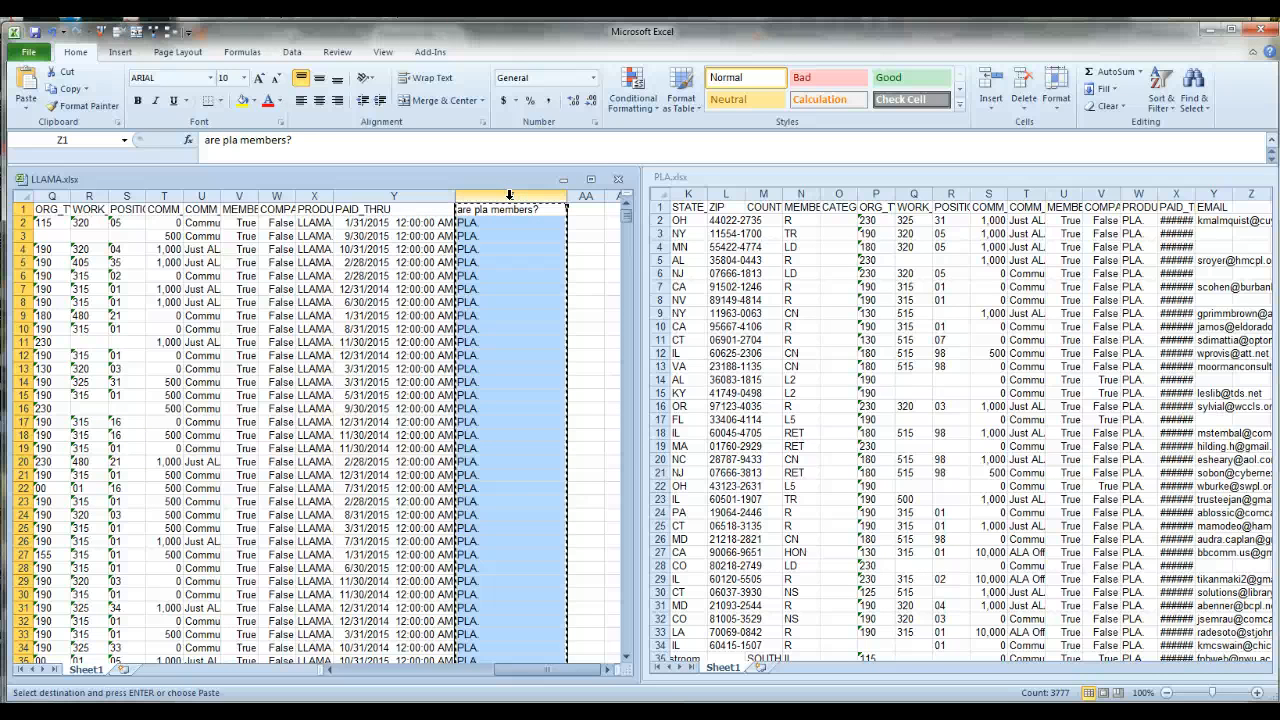
pyautogui.click(535, 191)
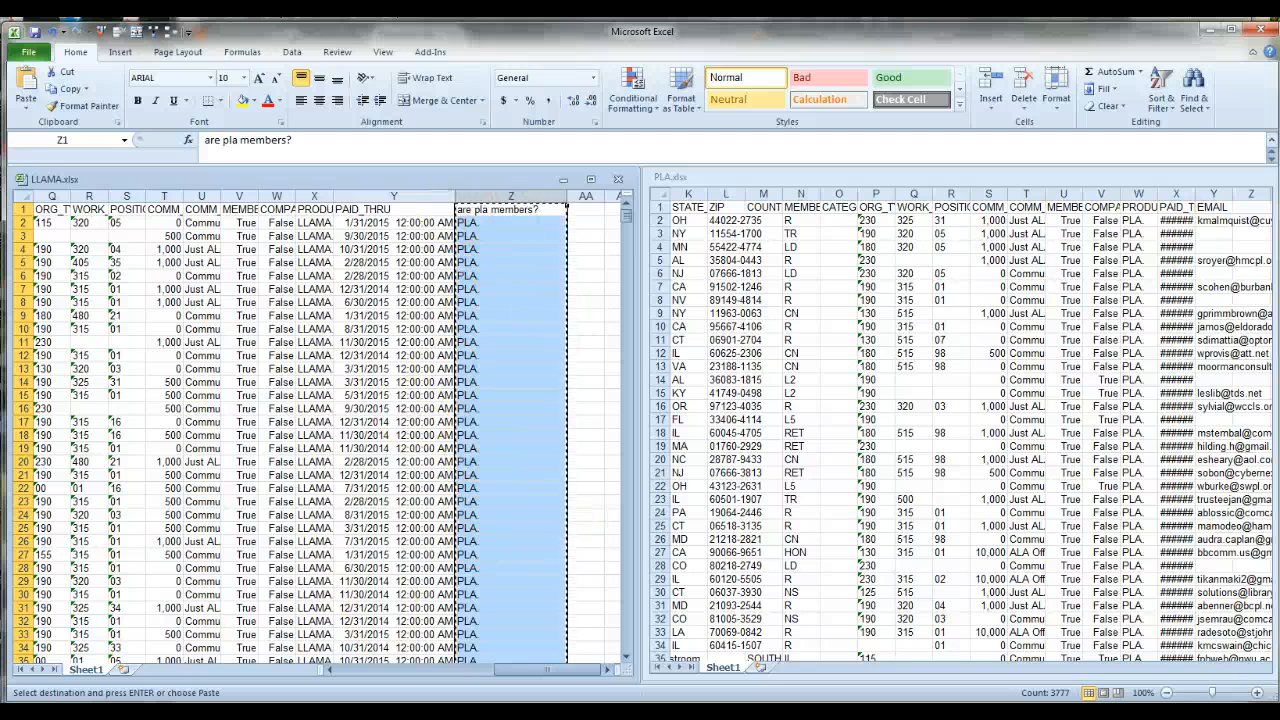
pyautogui.click(26, 104)
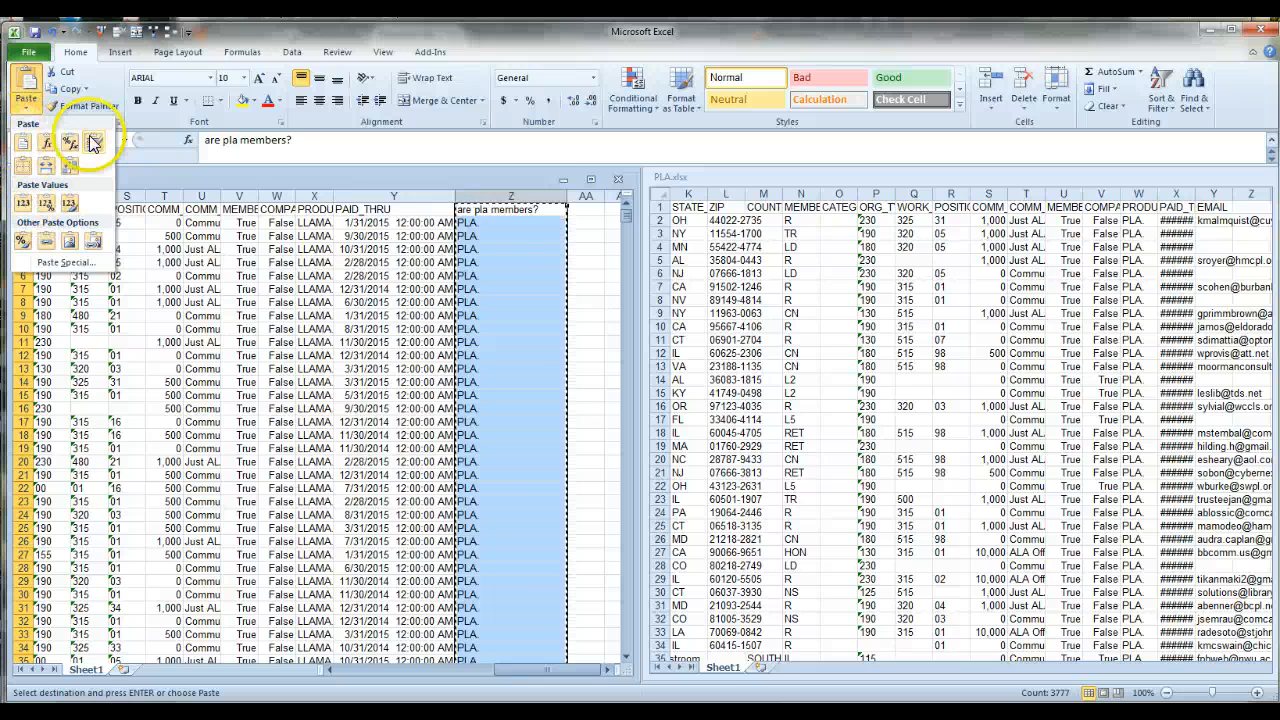
pyautogui.click(23, 206)
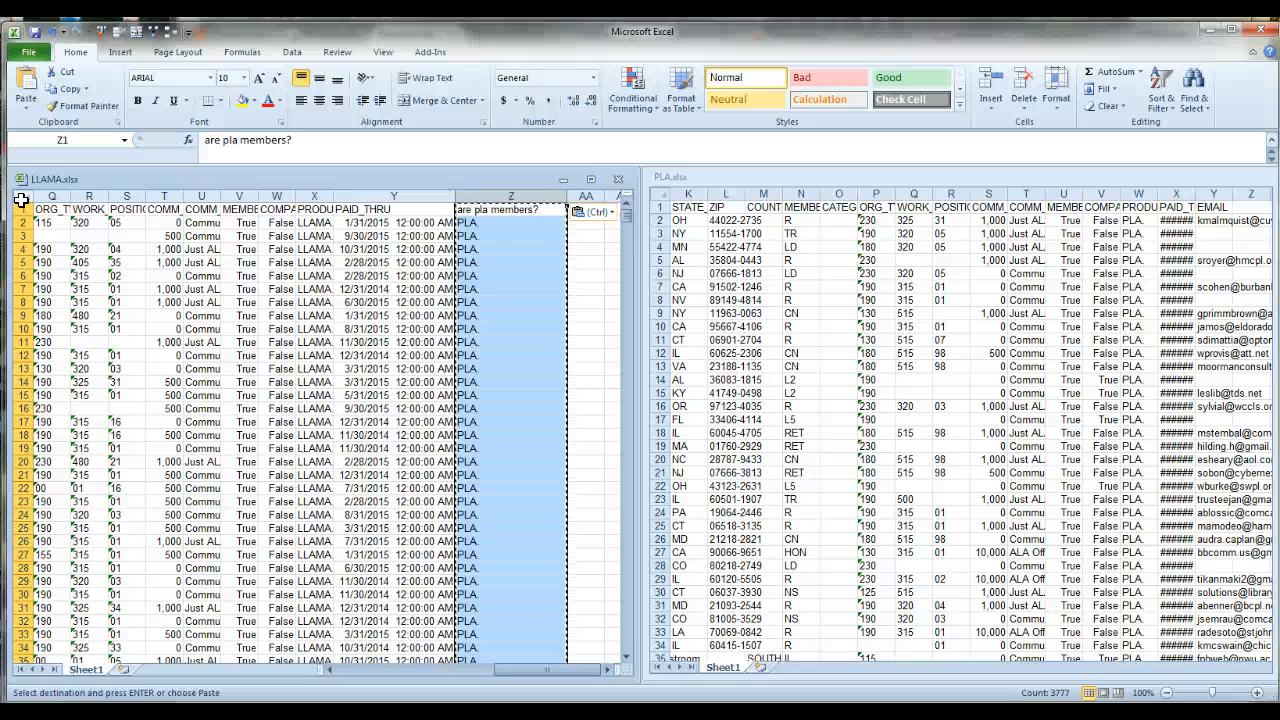
pyautogui.press('Escape')
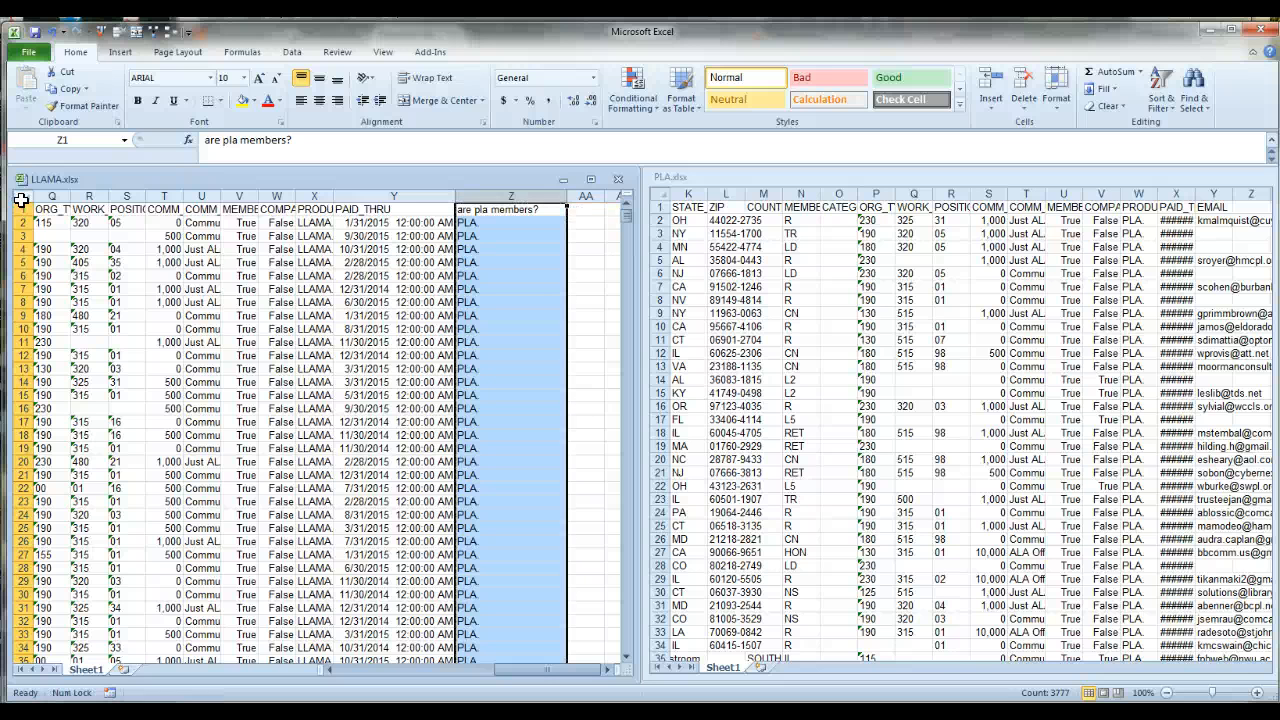
# Check several cells in column Z, including Z2, Z7 and Z14, for plain values instead of formulas.
pyautogui.click(505, 225)
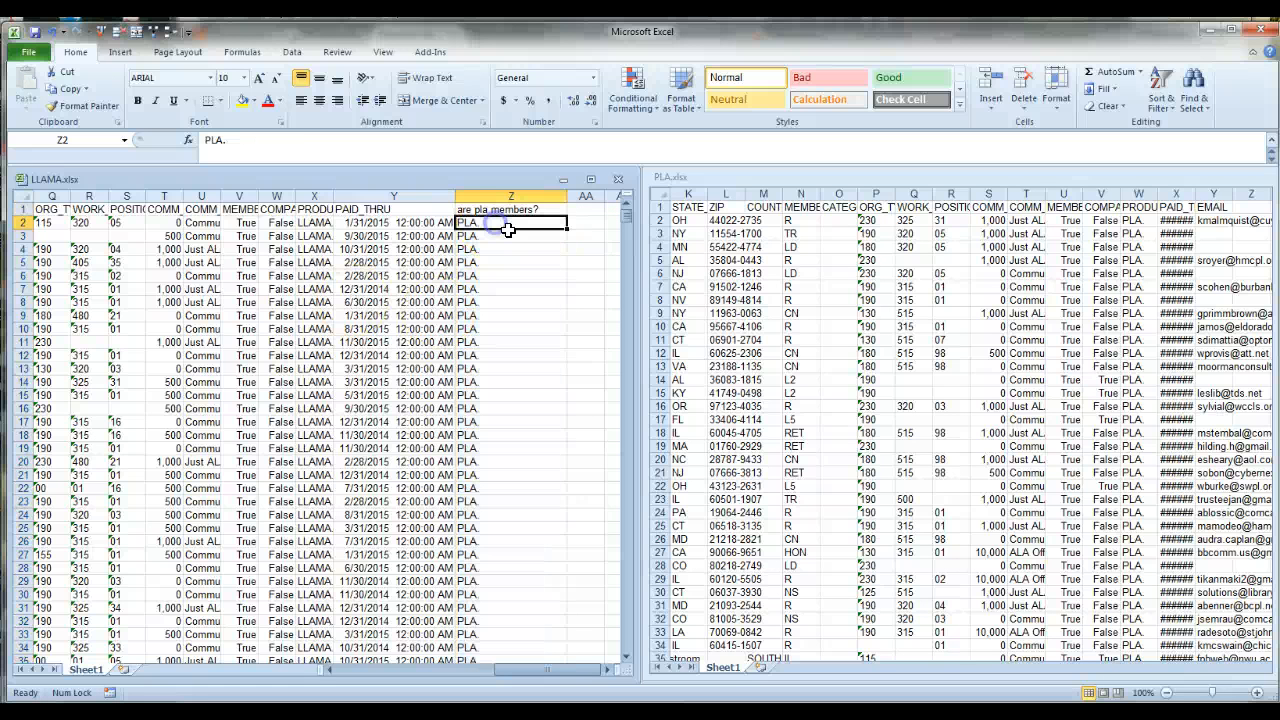
pyautogui.click(486, 249)
pyautogui.click(482, 288)
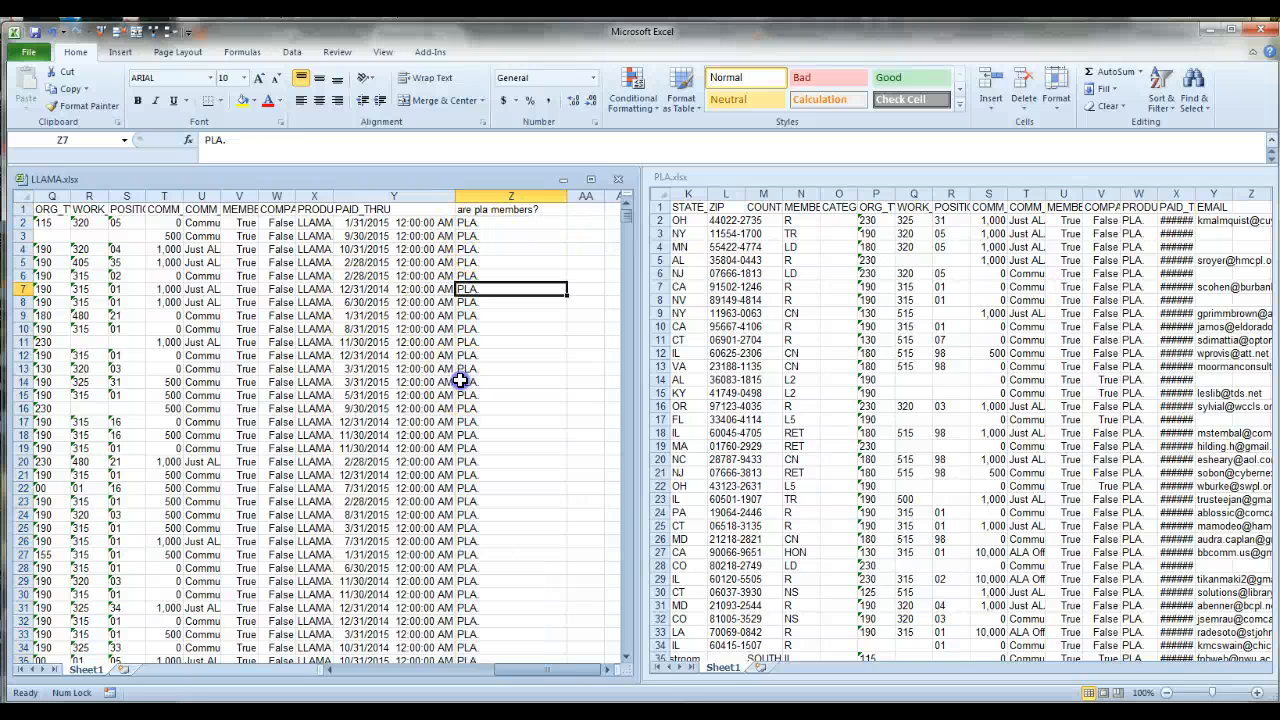
pyautogui.click(460, 381)
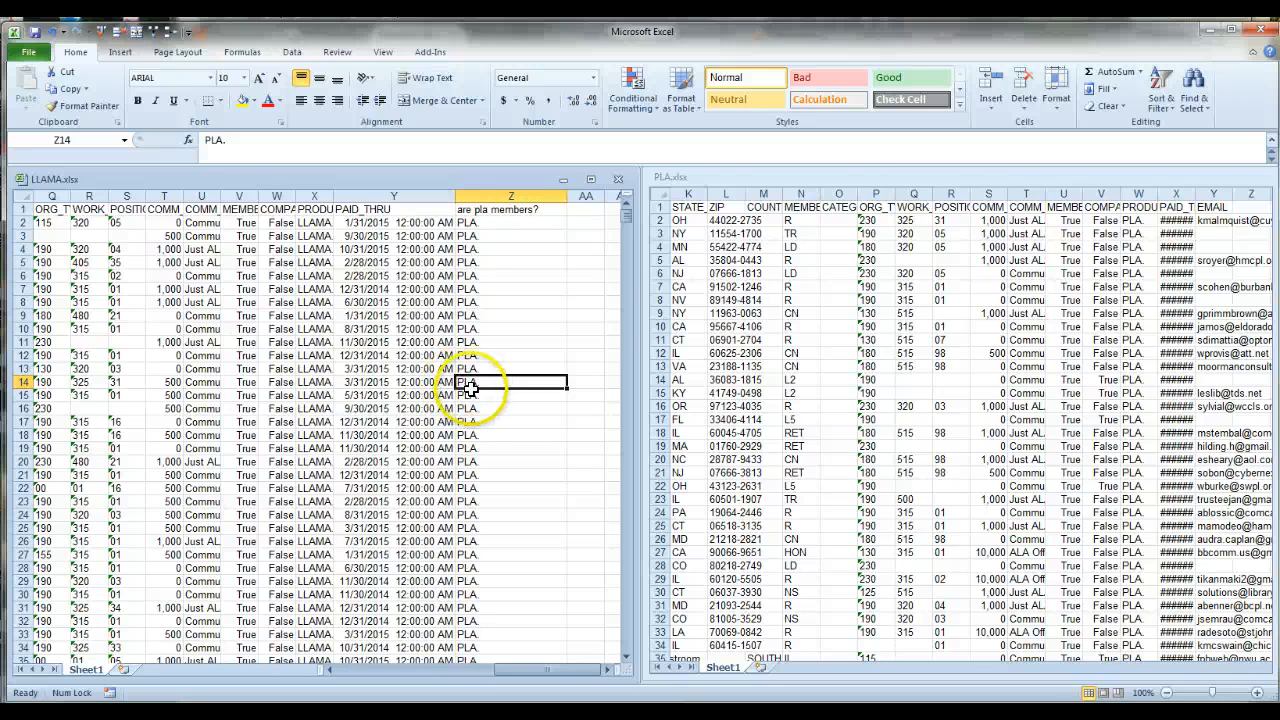
pyautogui.click(215, 140)
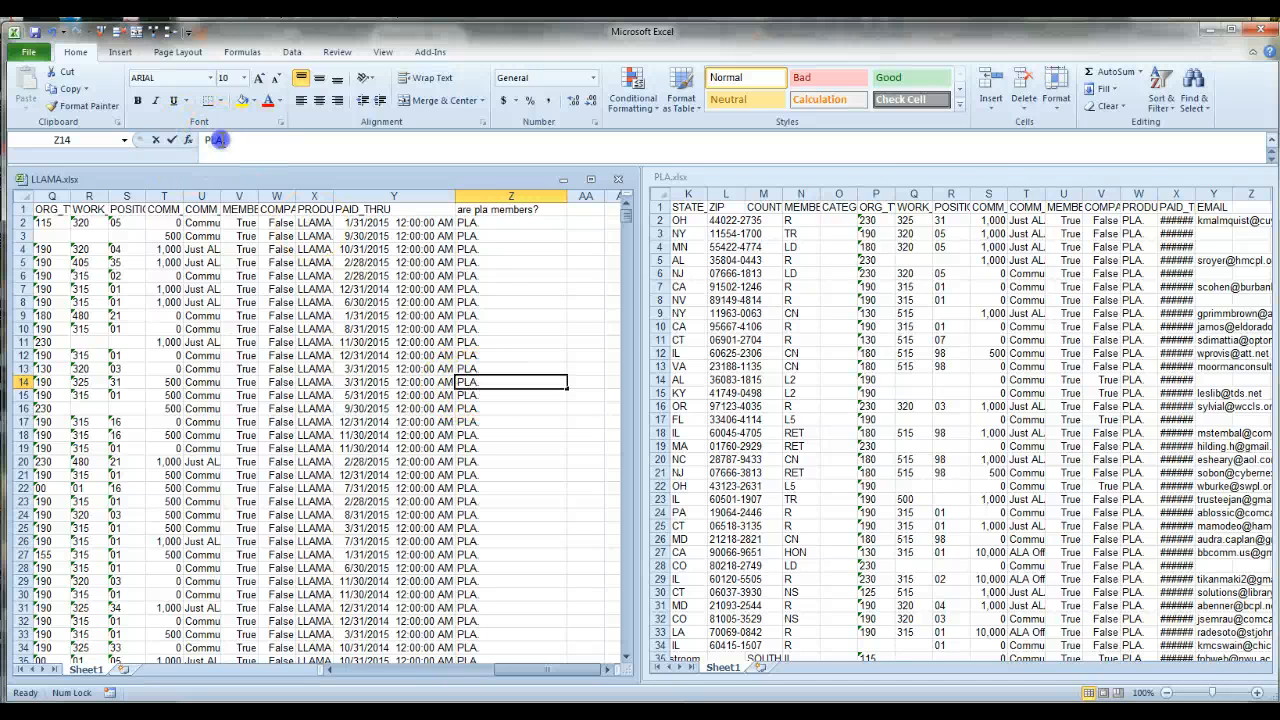